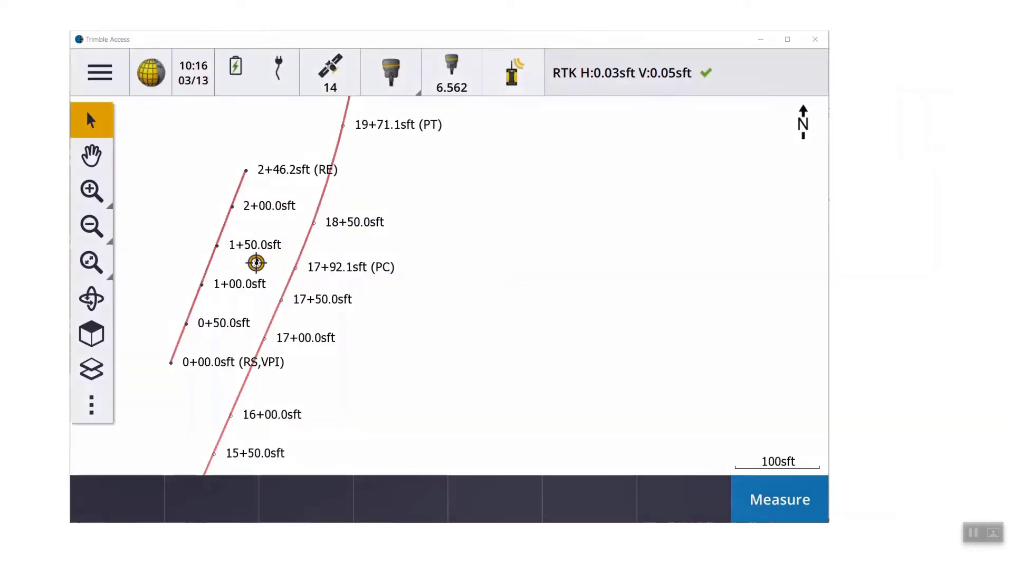
Begin staking out the main alignment on string CL at 0.000sft offset, then list stake methods.
left_click(324, 199)
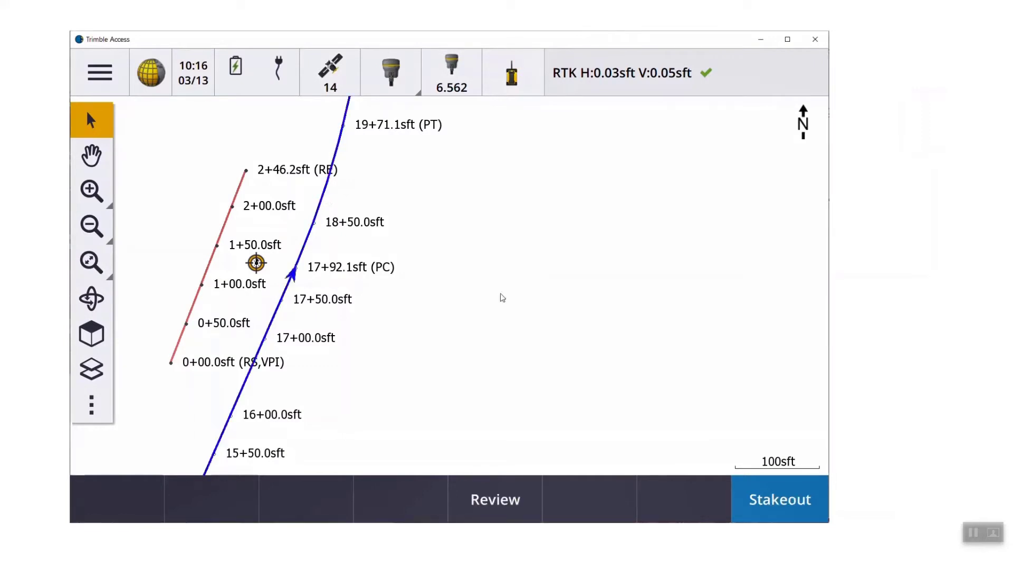
left_click(771, 503)
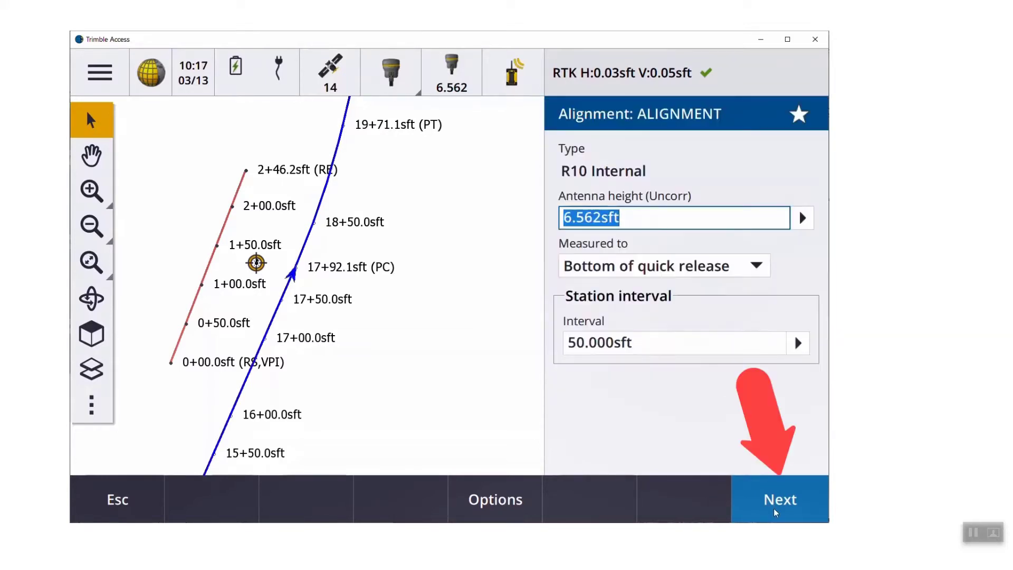
left_click(776, 512)
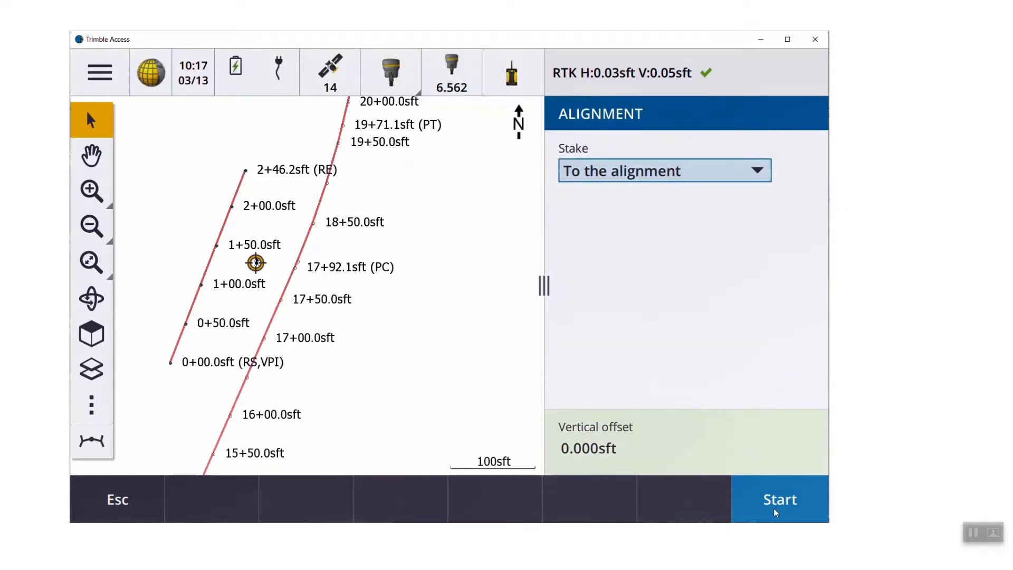
left_click(776, 512)
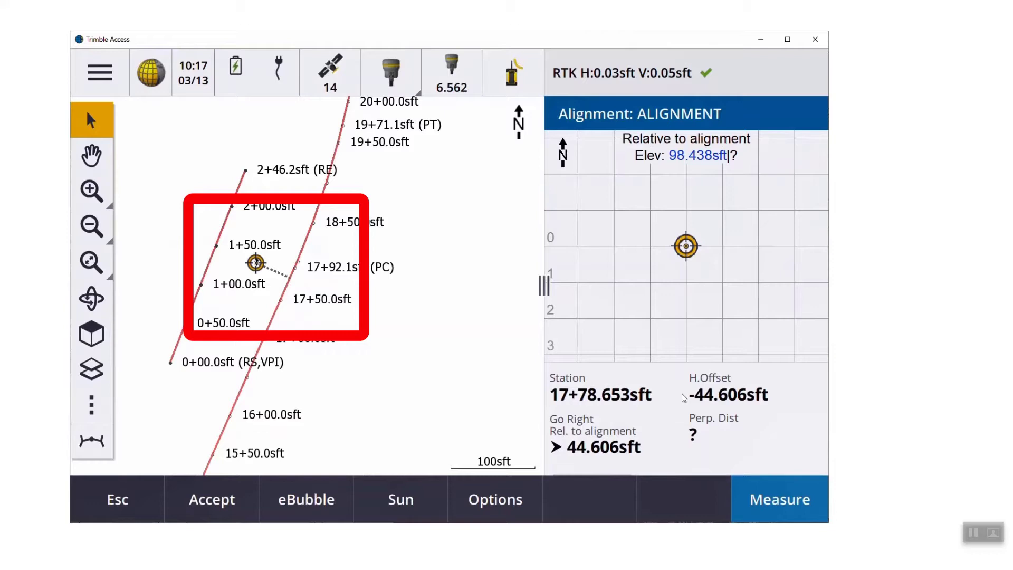
left_click(129, 499)
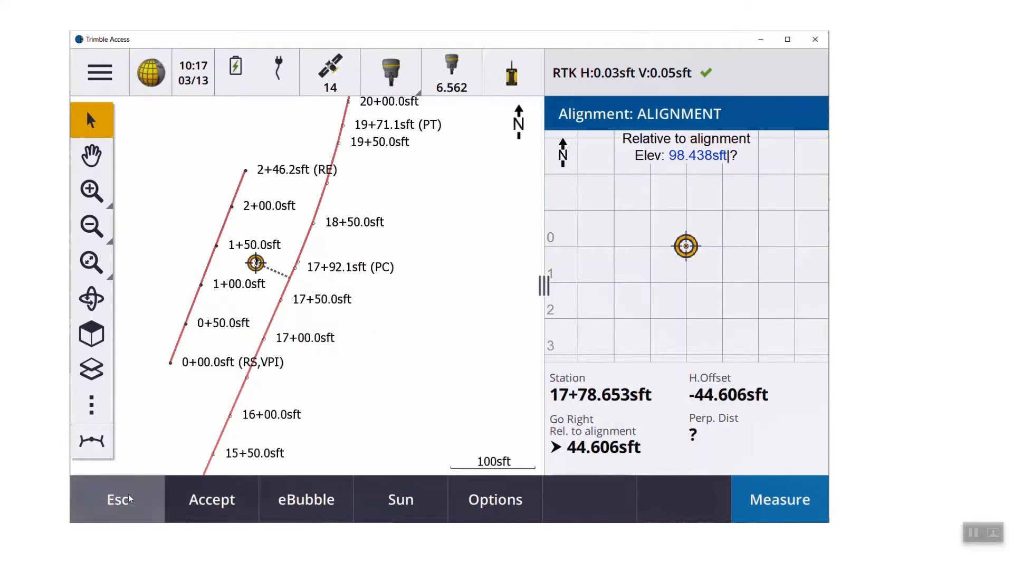
left_click(666, 176)
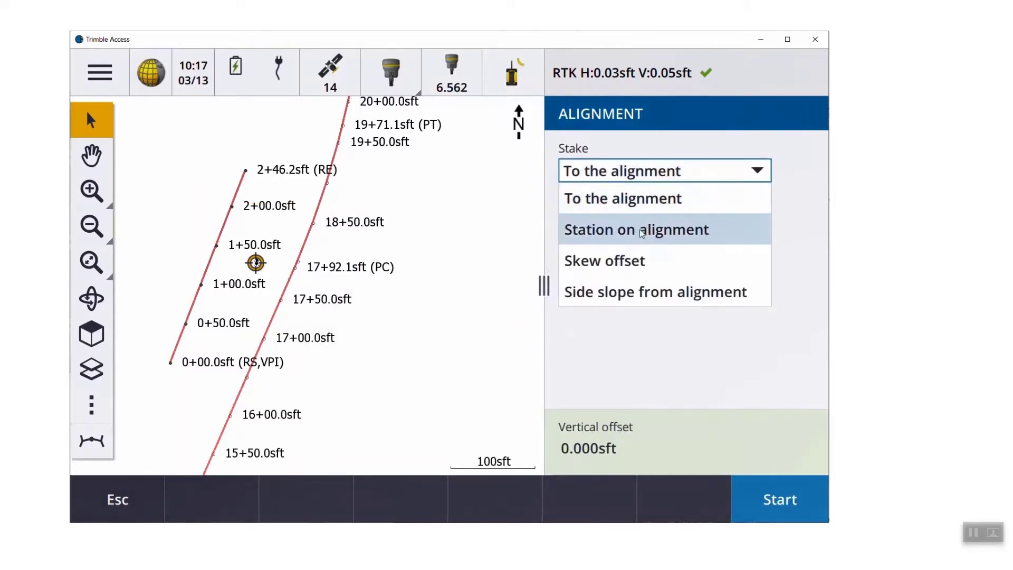
Stake by Station on alignment, targeting station 17+55.000sft on the CL string.
left_click(717, 235)
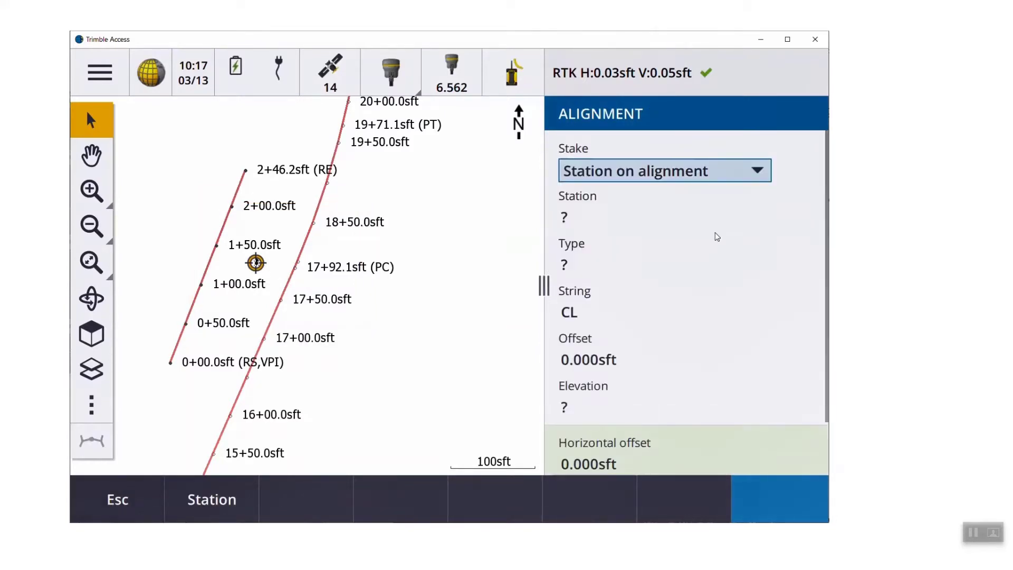
left_click(246, 497)
mouse_move(794, 180)
left_mouse_down()
mouse_move(796, 321)
mouse_move(798, 170)
left_mouse_up()
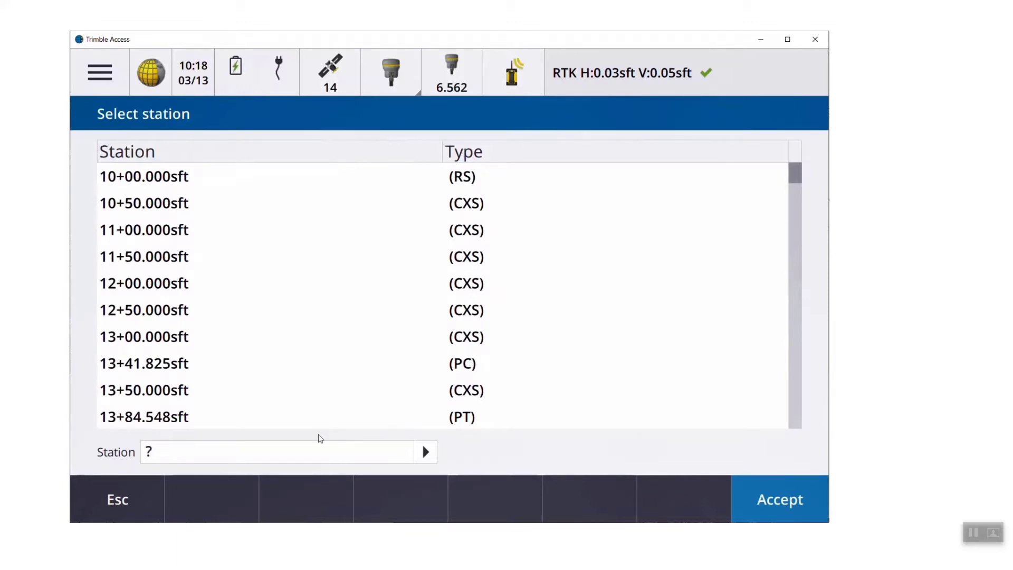
left_click(268, 453)
type("1")
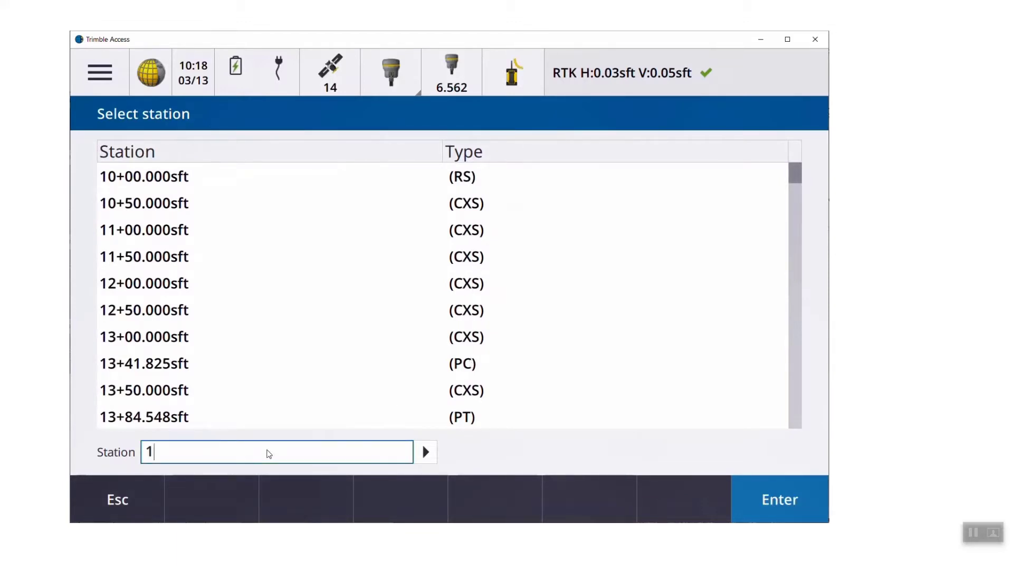
type("755")
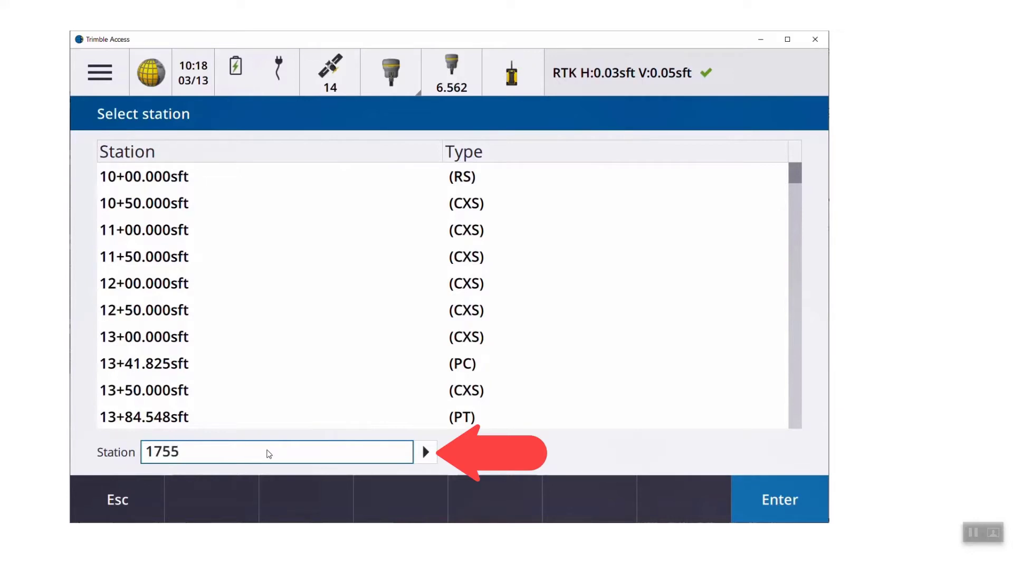
key("Return")
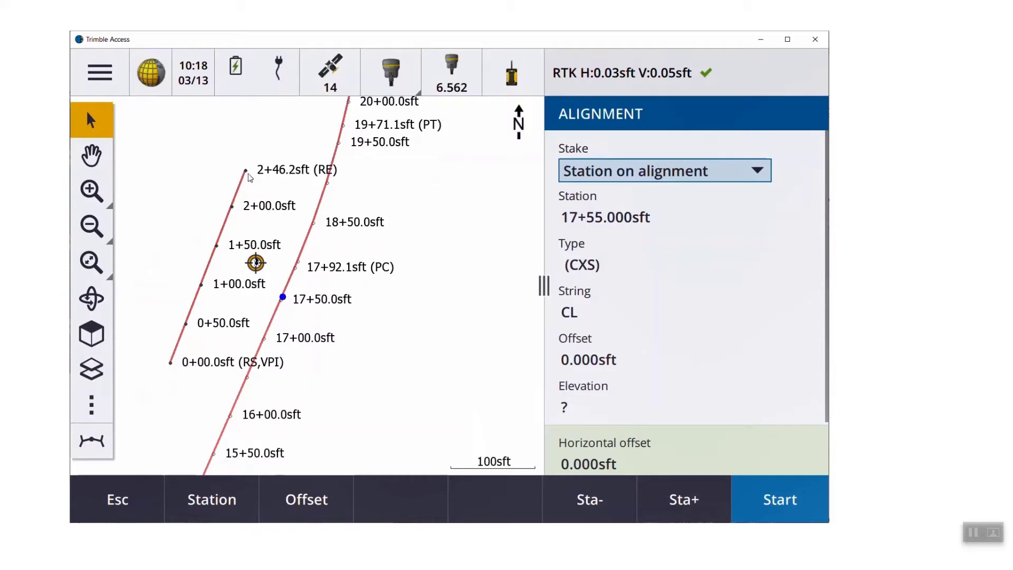
Navigate to station 17+55, step forward to 19+00, then back down to 17+50.000sft.
left_click(766, 508)
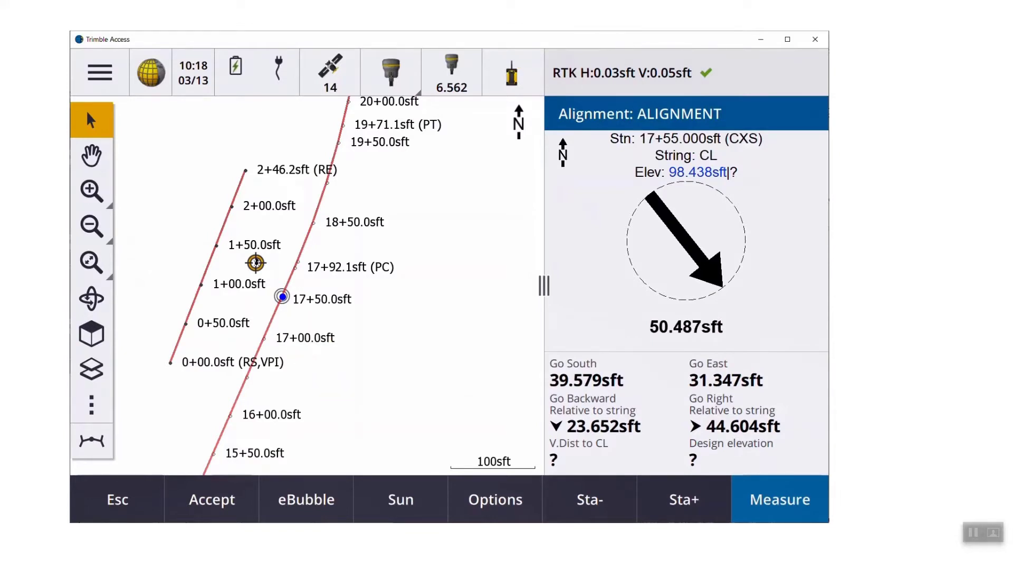
left_click(679, 506)
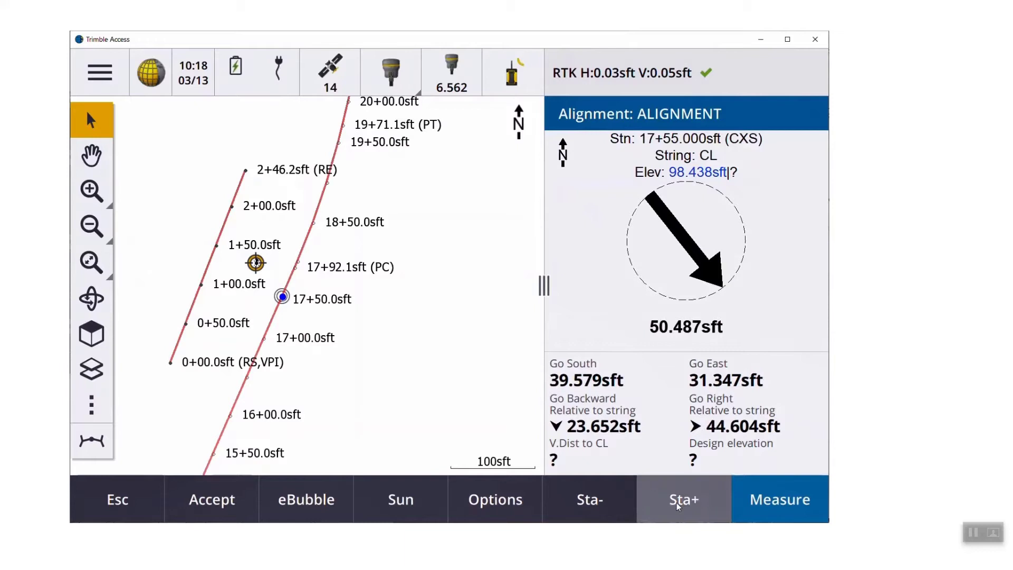
left_click(679, 505)
left_click(679, 505)
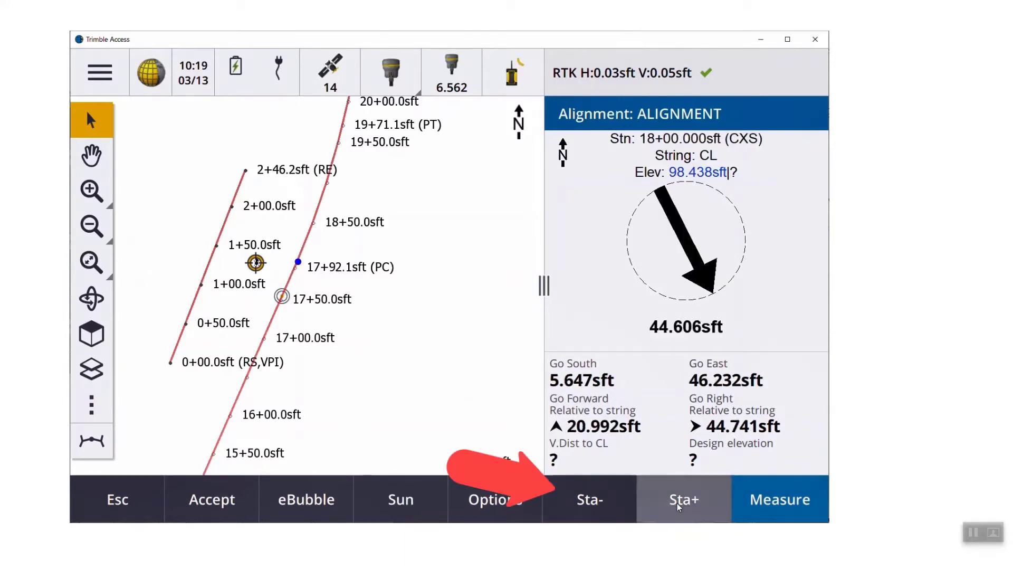
left_click(678, 506)
left_click(679, 505)
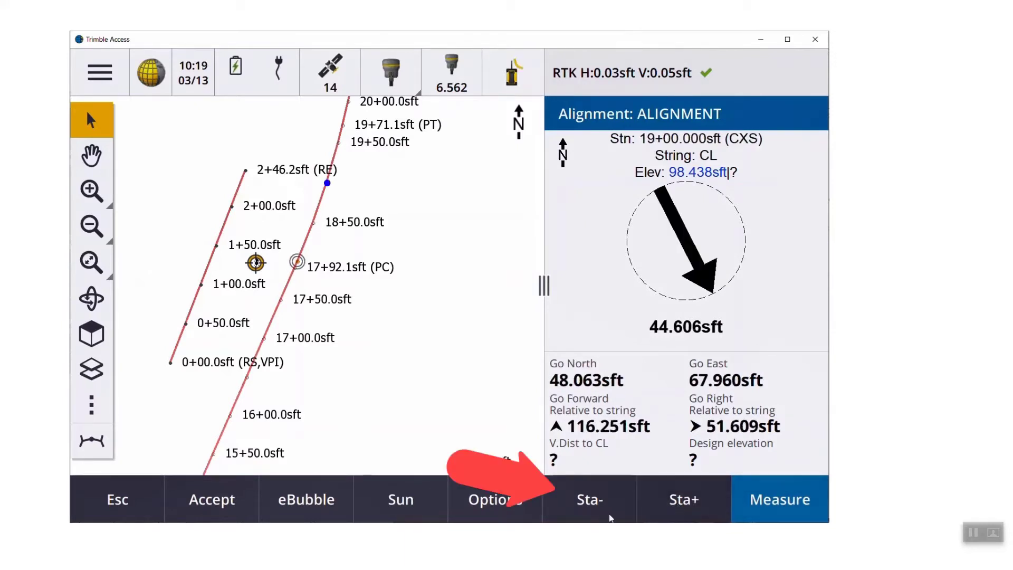
left_click(607, 516)
left_click(591, 511)
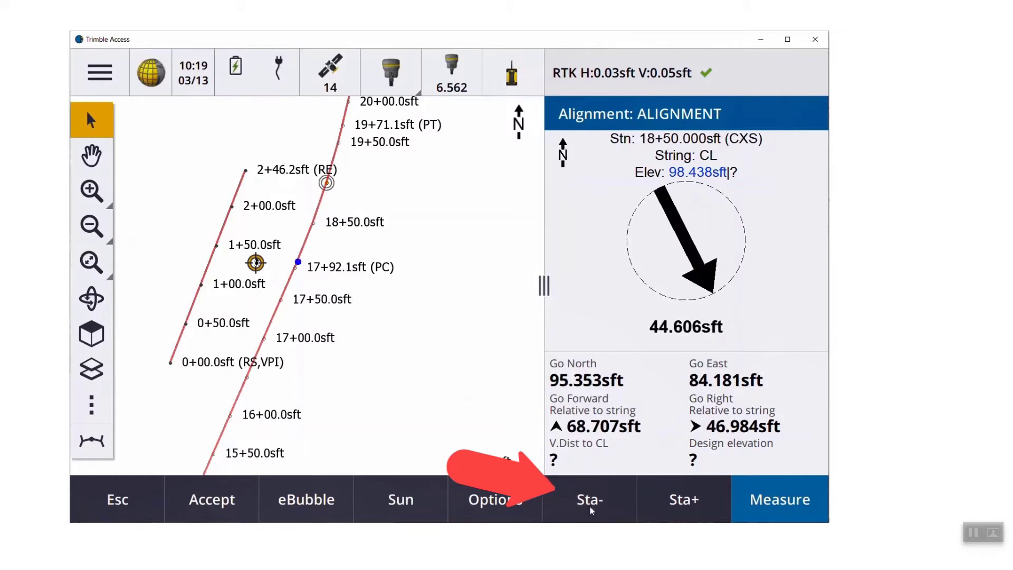
left_click(592, 511)
left_click(592, 511)
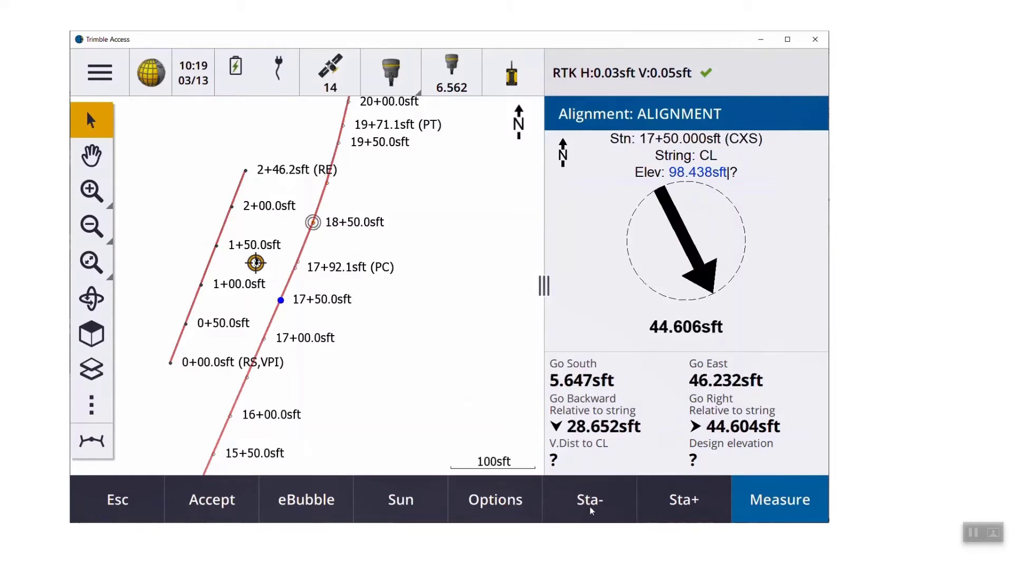
Set the stake offset to -20, placing the point 20.000sft left of the centreline.
left_click(121, 506)
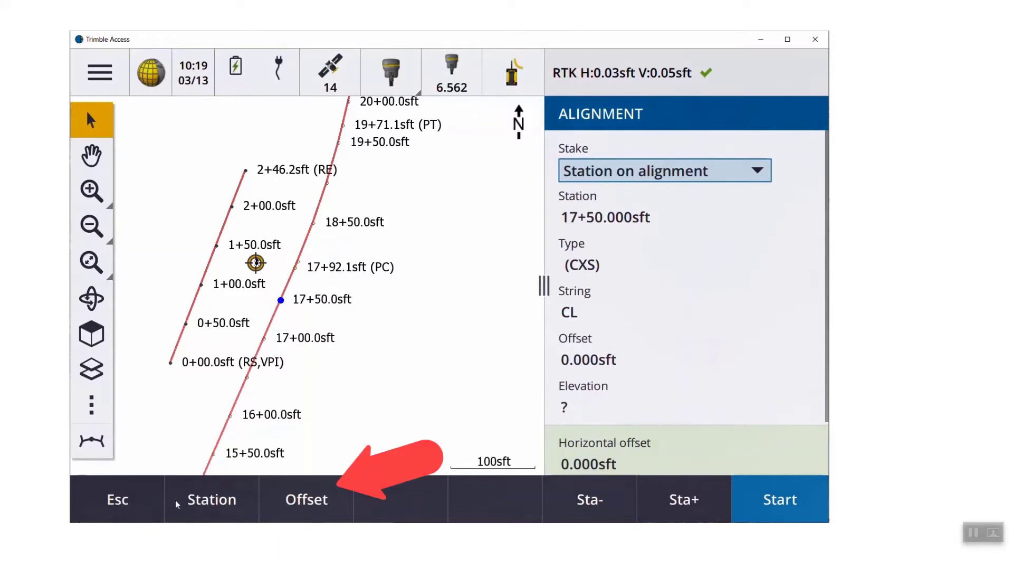
left_click(305, 504)
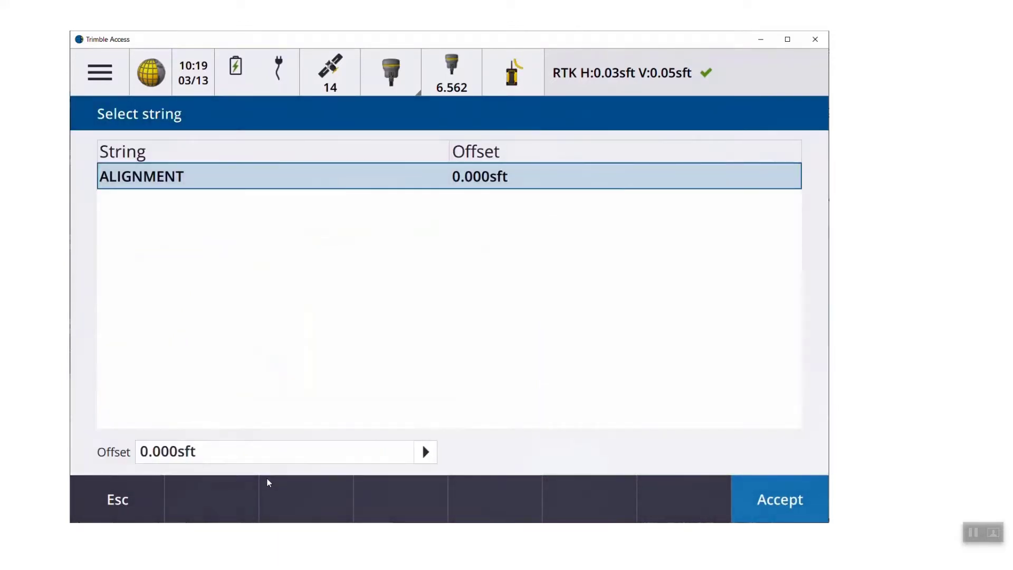
left_click_drag(242, 452, 83, 453)
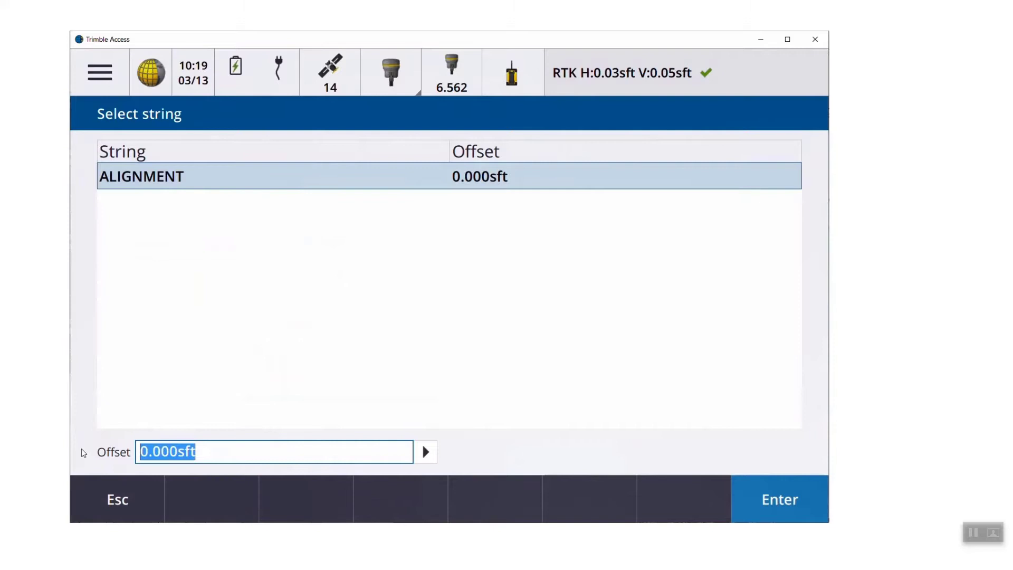
type("-20")
key("Return")
key("Return")
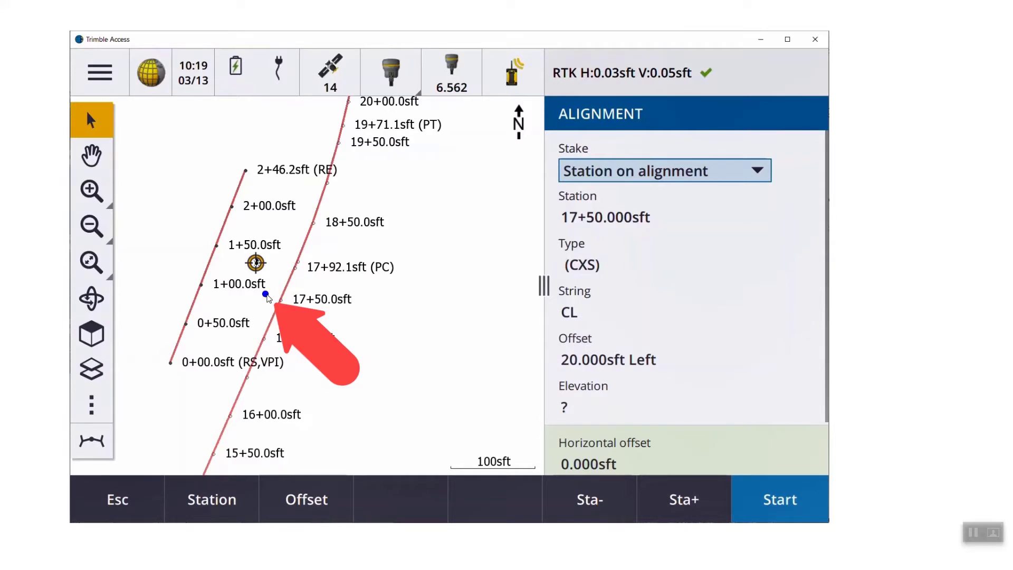
Step the offset point forward three stations along the alignment, then back three.
left_click(686, 500)
left_click(685, 500)
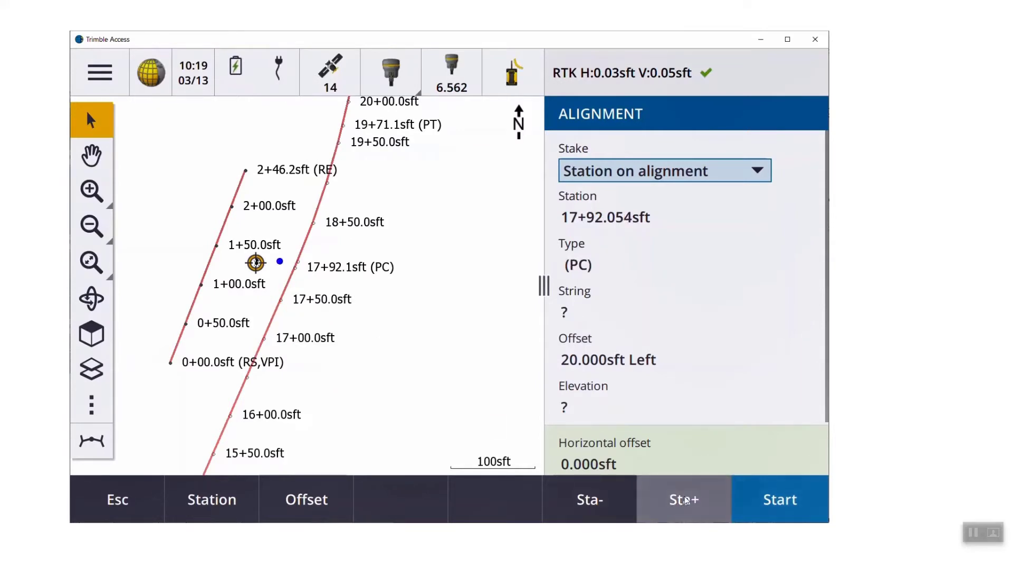
left_click(685, 500)
left_click(593, 504)
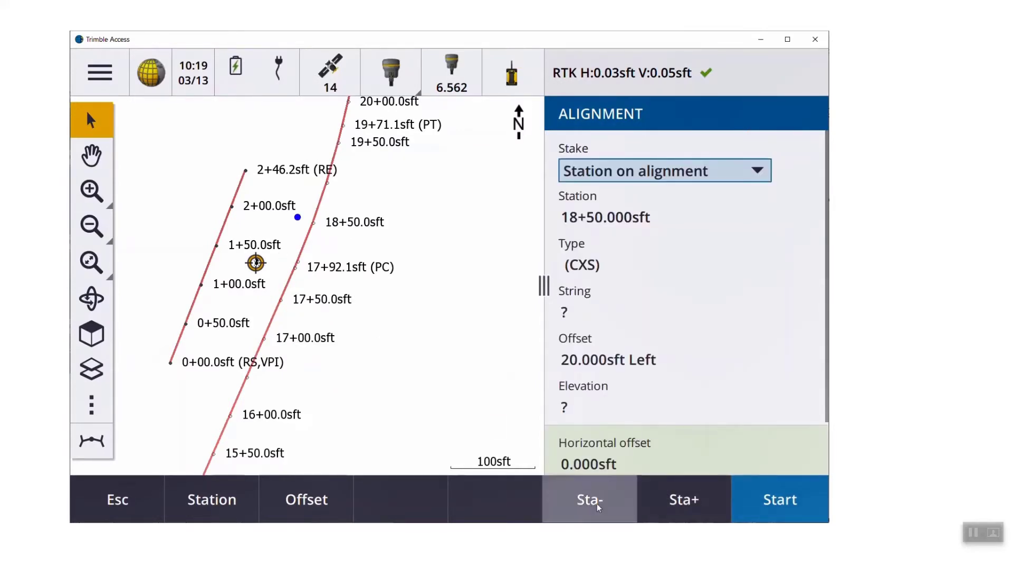
left_click(593, 504)
left_click(596, 505)
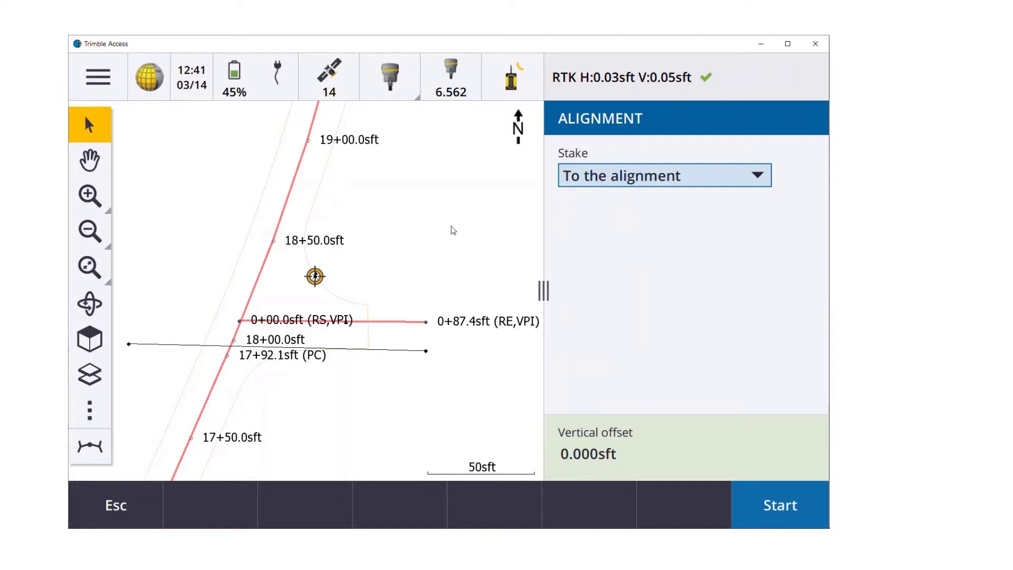
Pick station 18+50.0sft on the map and exit the alignment stakeout.
left_click(274, 243)
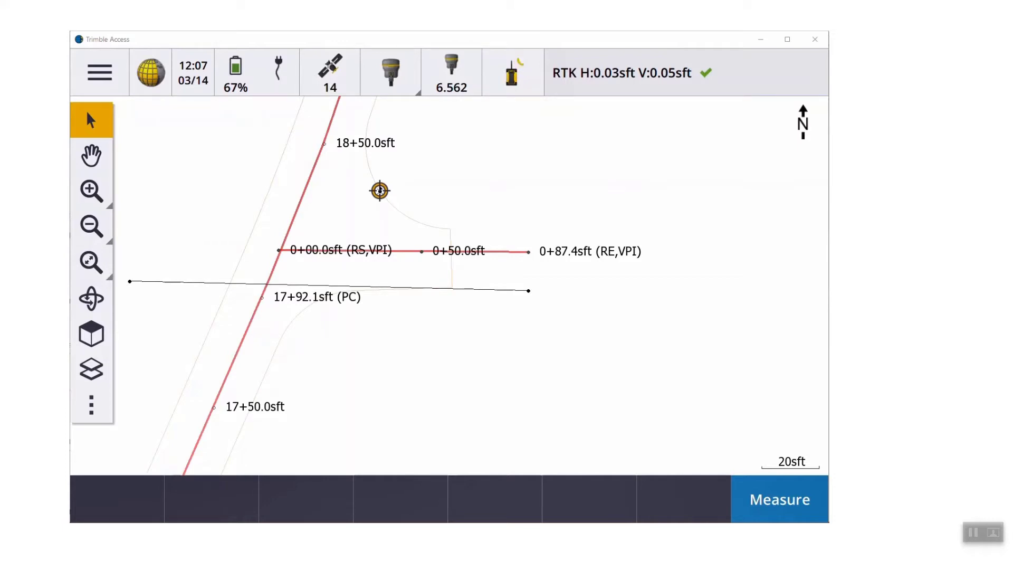
Give the black line from point 2 to 5006 a 50 sft station interval and store it.
left_click(487, 290)
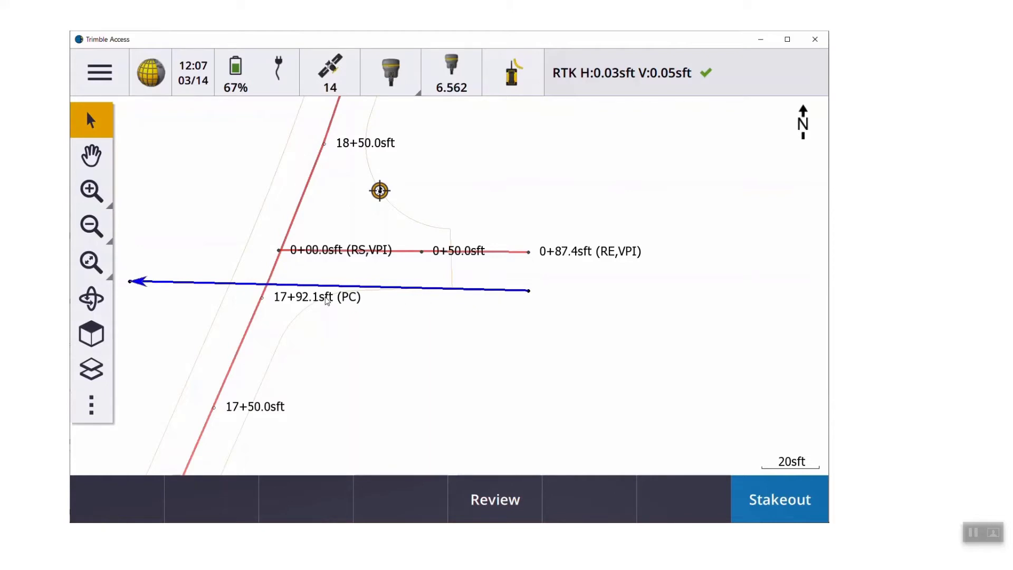
left_click(176, 311)
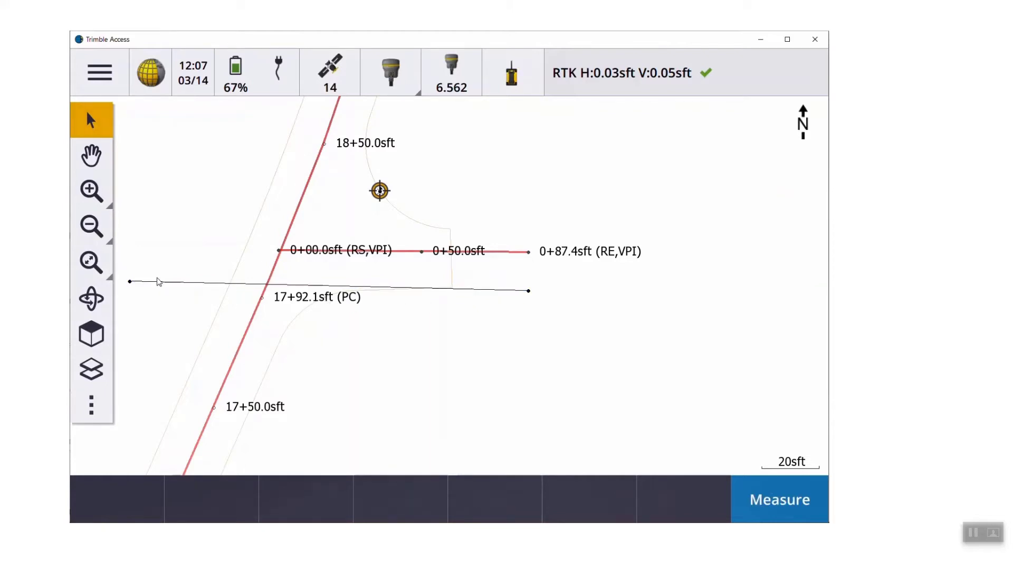
left_click(156, 281)
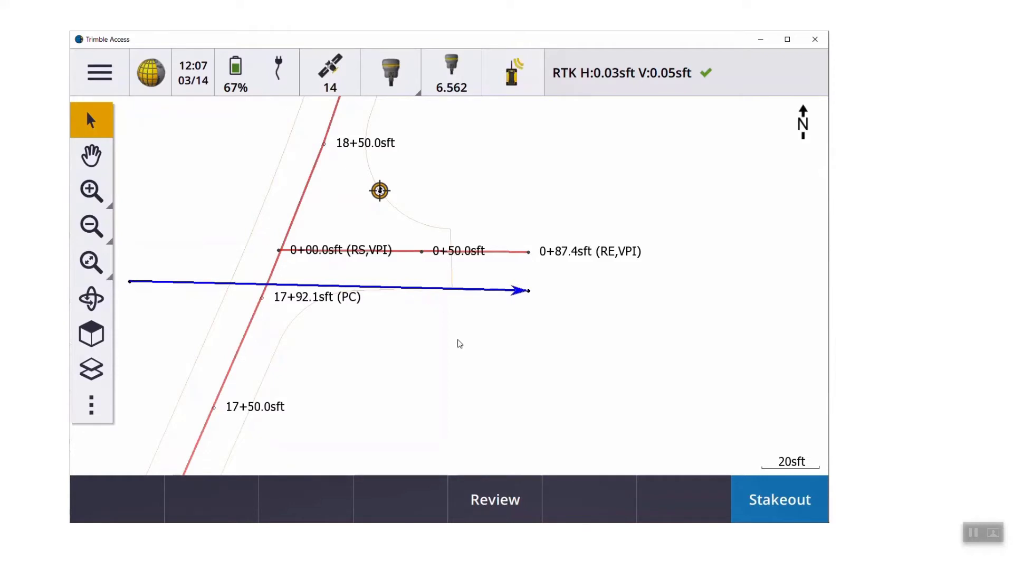
left_click(507, 492)
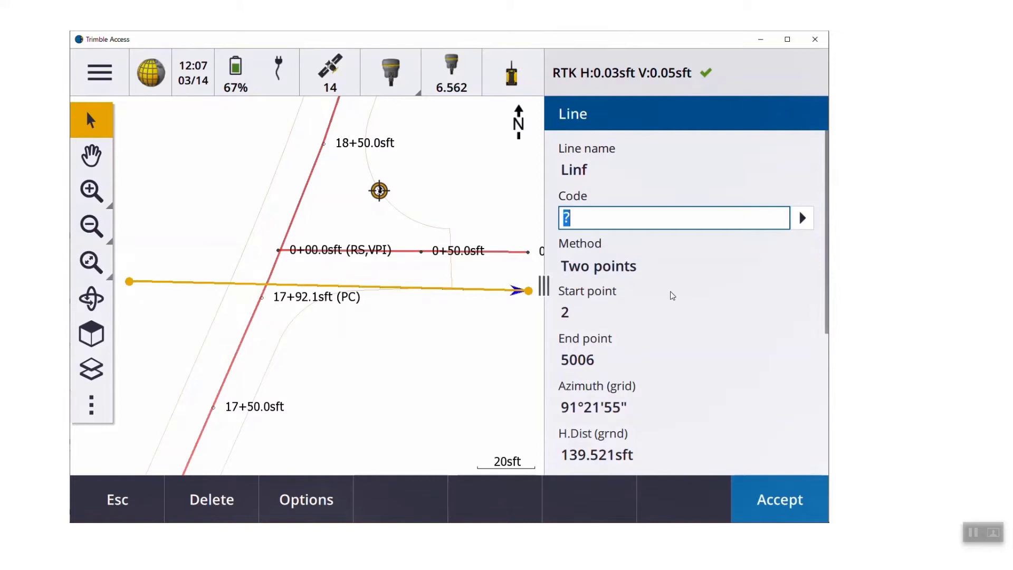
left_click_drag(826, 252, 761, 385)
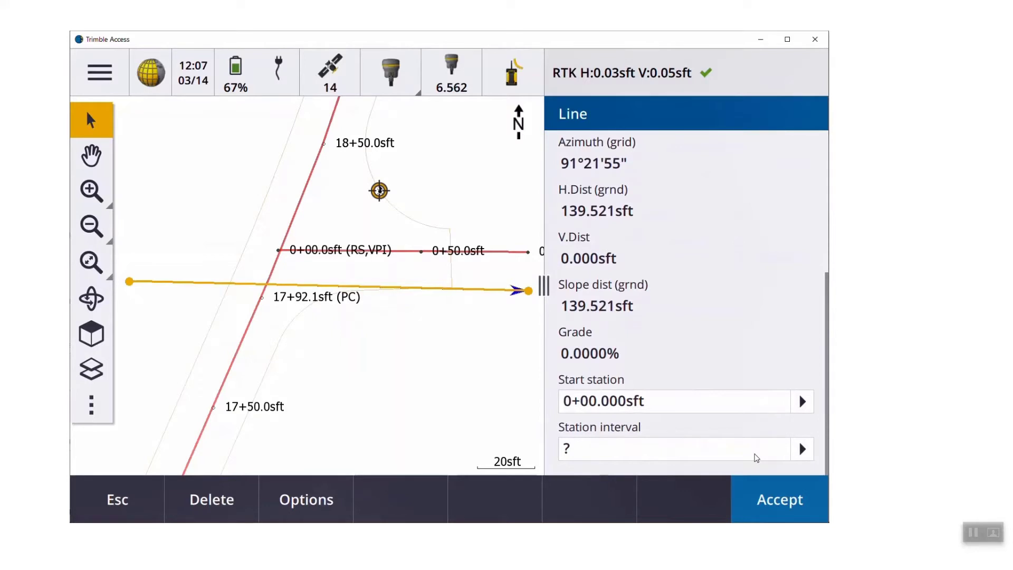
left_click(757, 458)
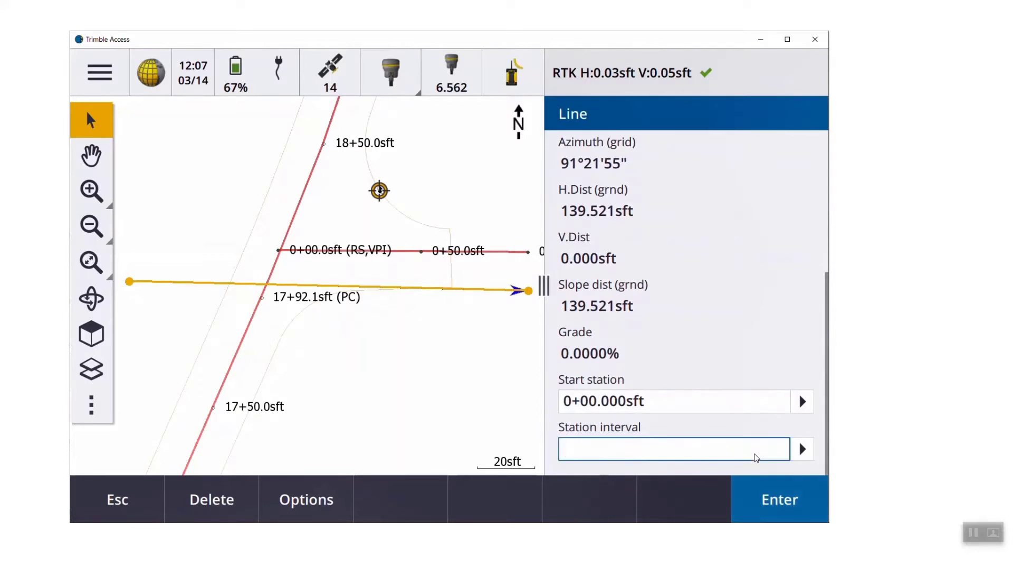
type("50")
key("Return")
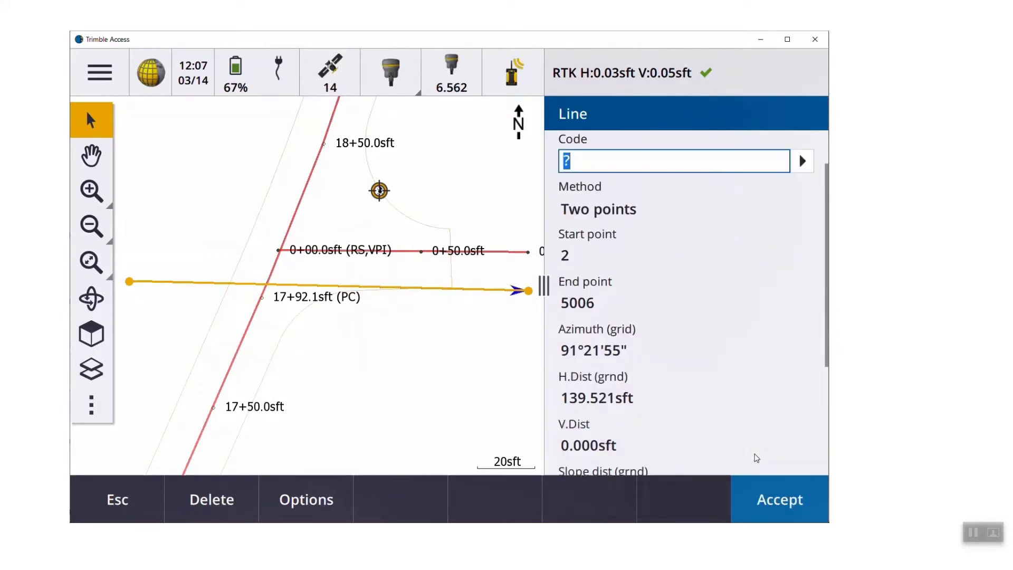
left_click(771, 521)
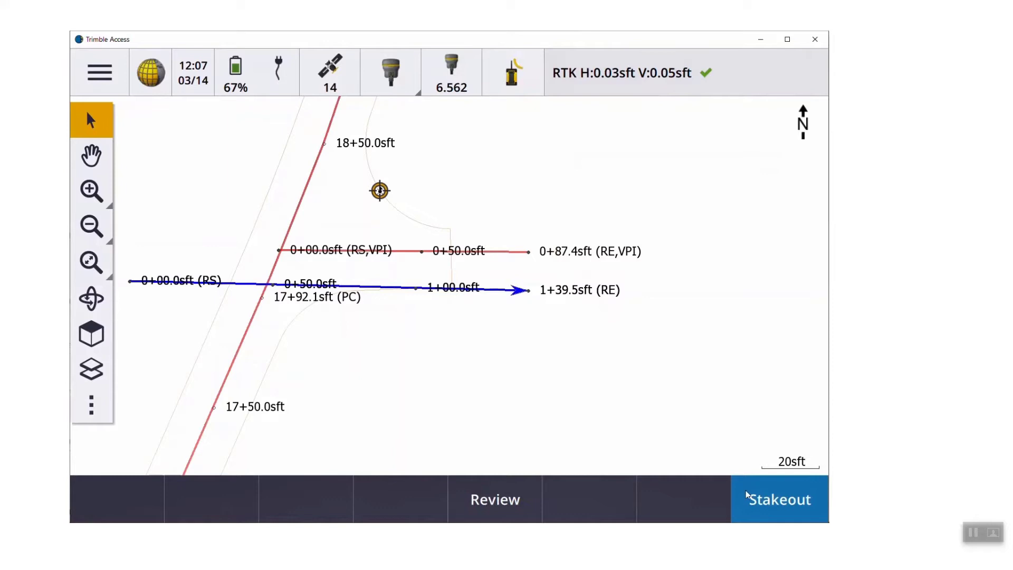
left_click(765, 500)
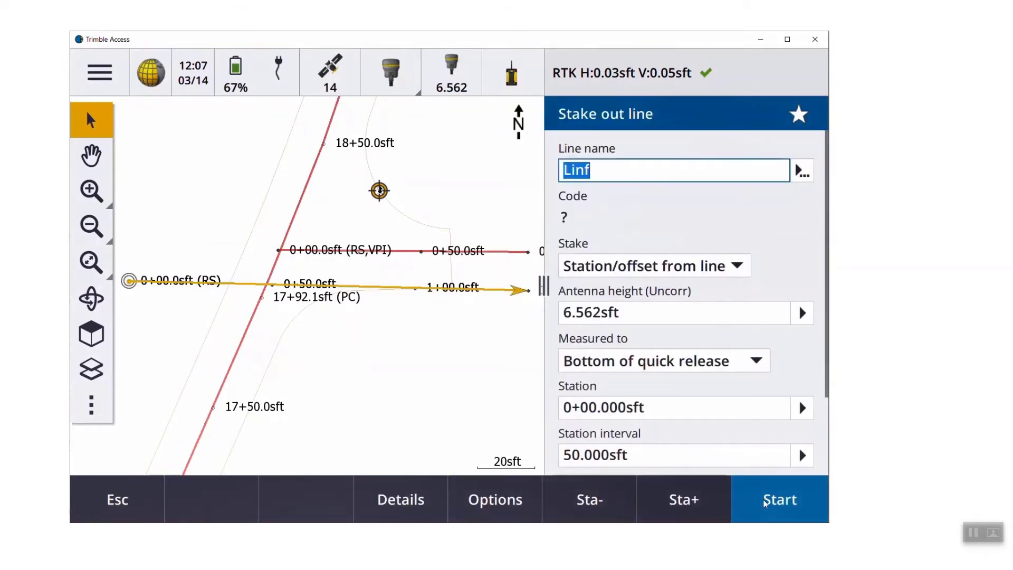
left_click(653, 267)
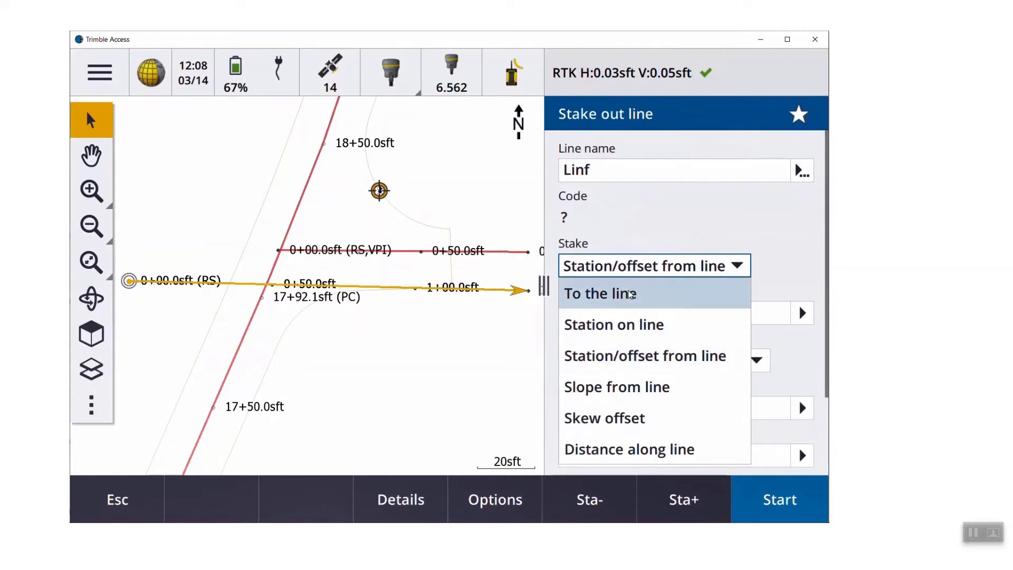
left_click(628, 326)
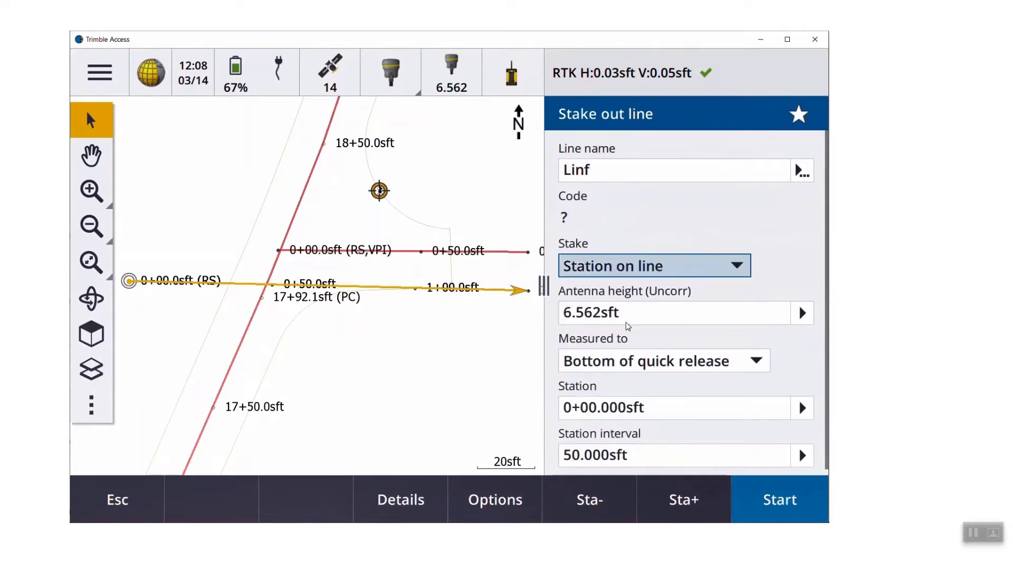
scroll(827, 306, "down", 1)
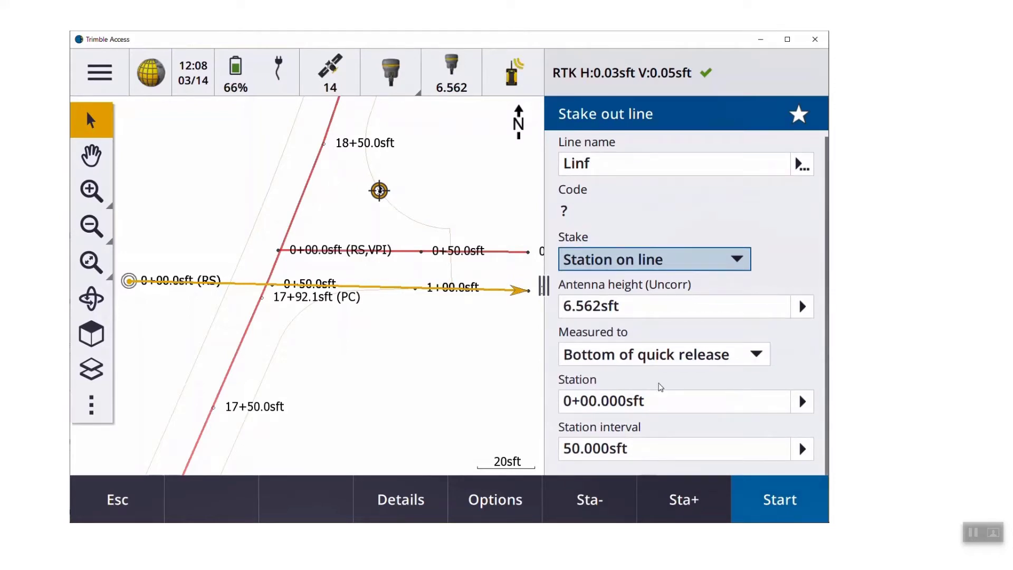
left_click(698, 258)
left_click(681, 349)
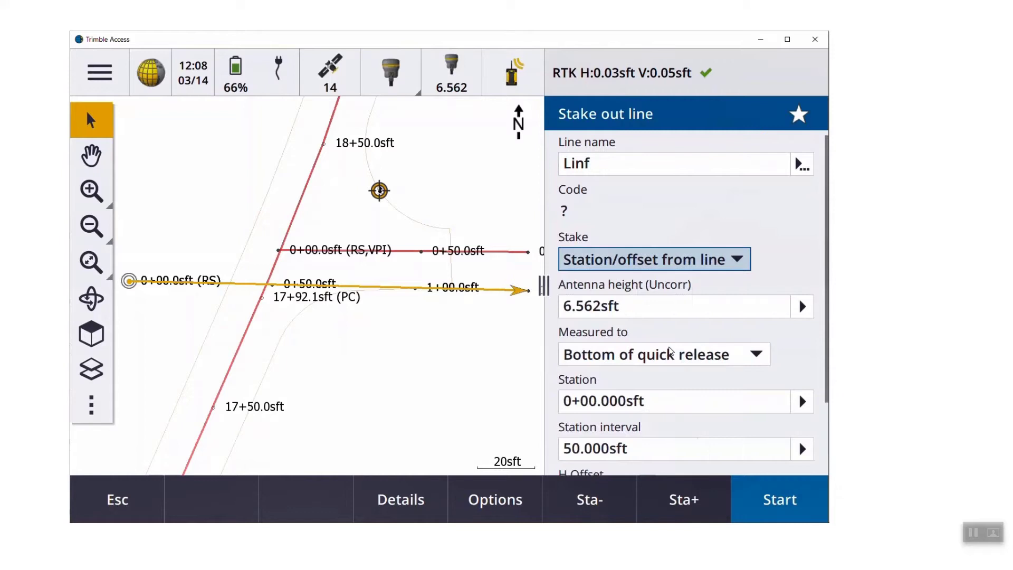
left_click_drag(826, 354, 827, 446)
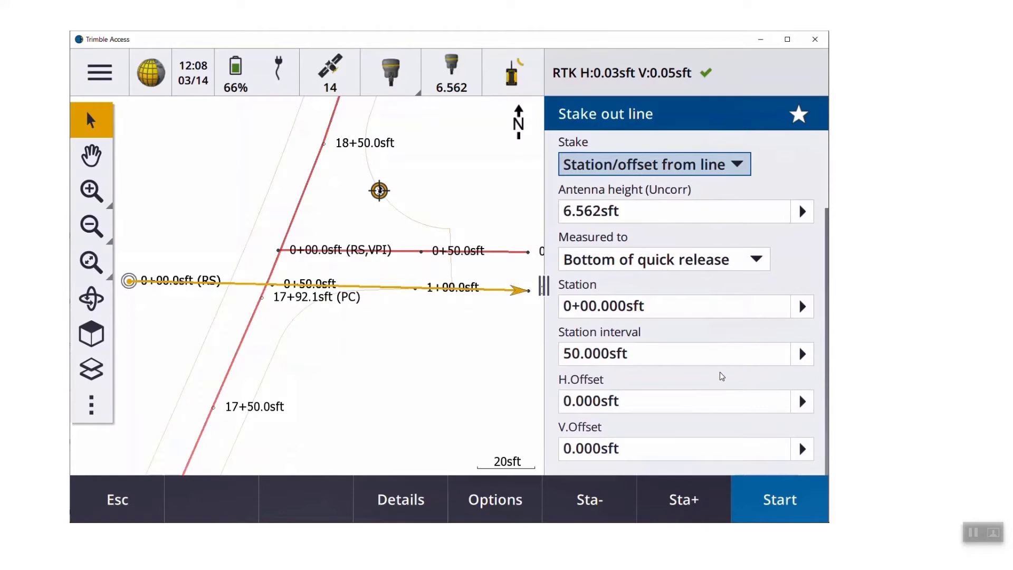
left_click(669, 507)
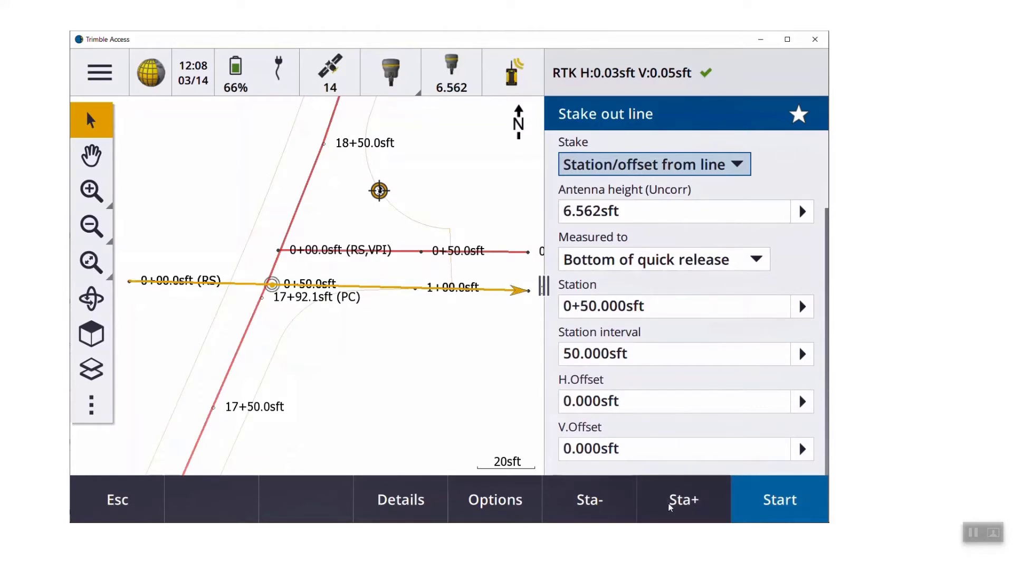
left_click(669, 507)
left_click(619, 509)
left_click(620, 508)
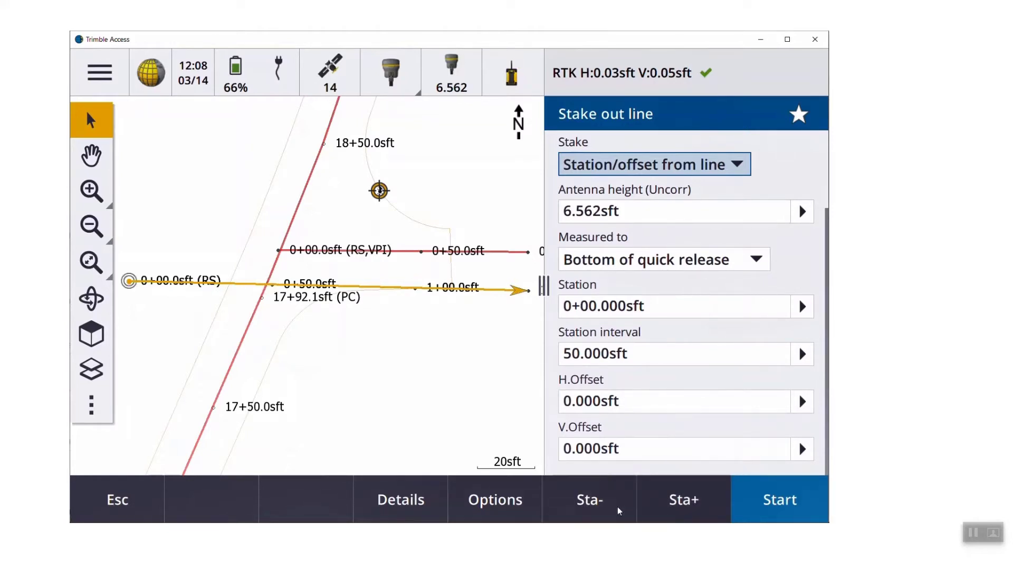
left_click(773, 505)
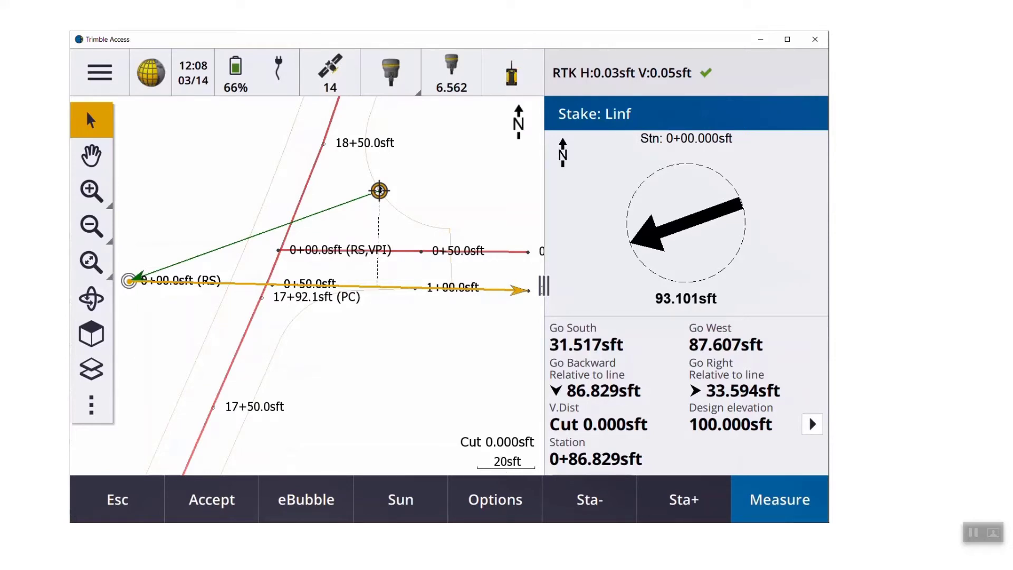
left_click(134, 499)
Close the stakeout form and bring up line Linf's properties for review.
left_click(133, 498)
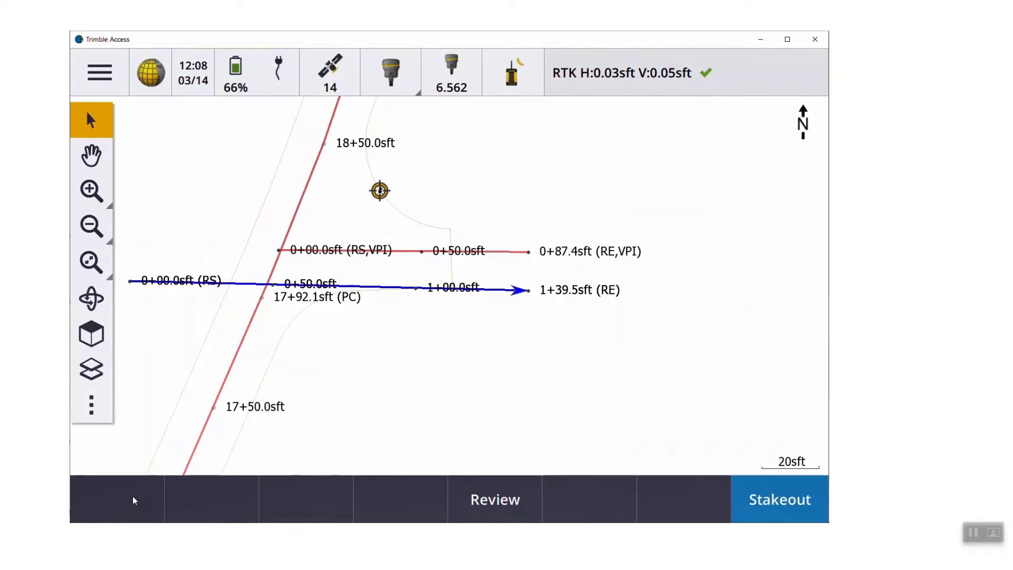
left_click(163, 416)
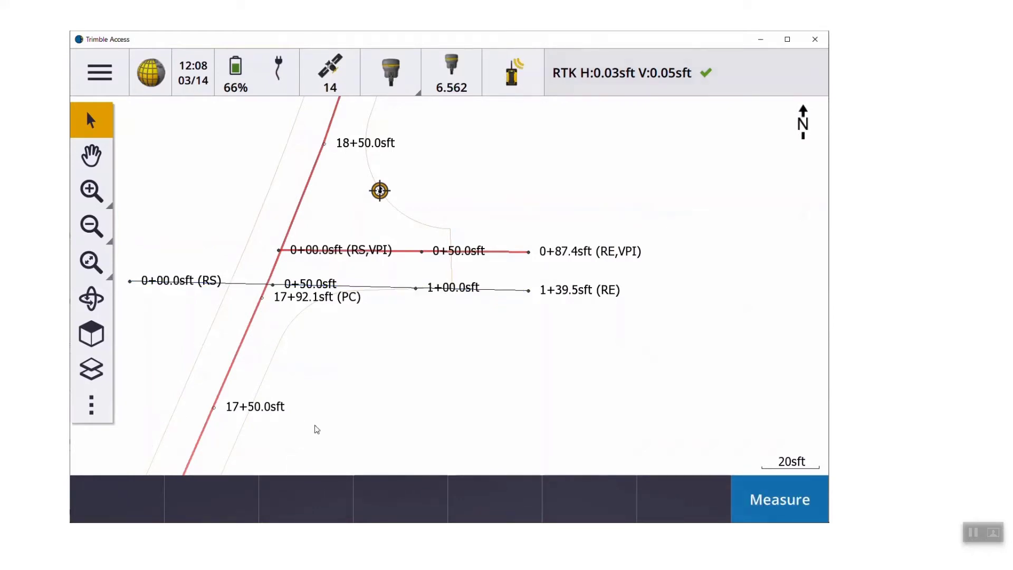
left_click(509, 293)
left_click(508, 498)
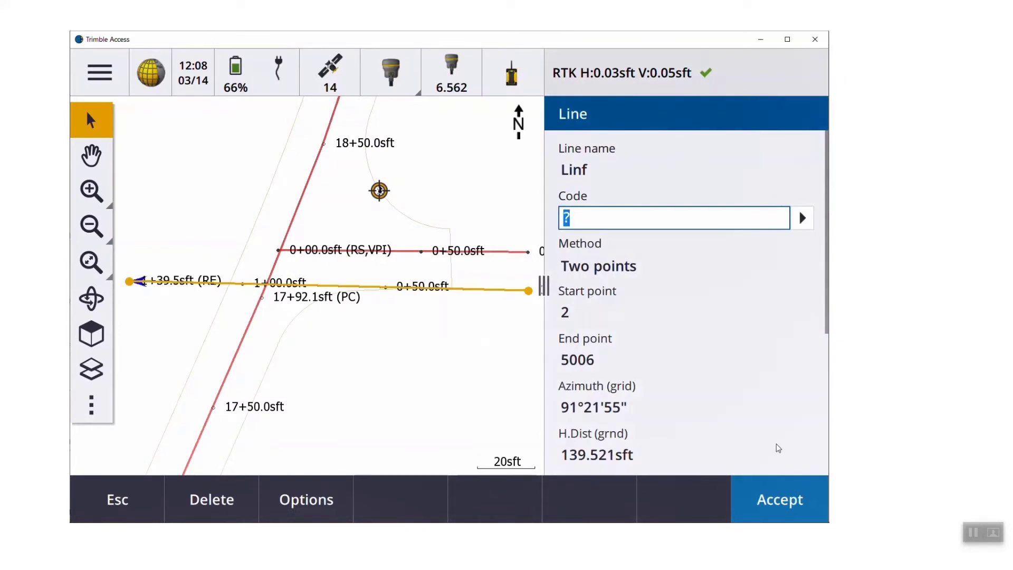
Clear Linf's 50.000sft station interval and save the line.
scroll(799, 416, "down", 5)
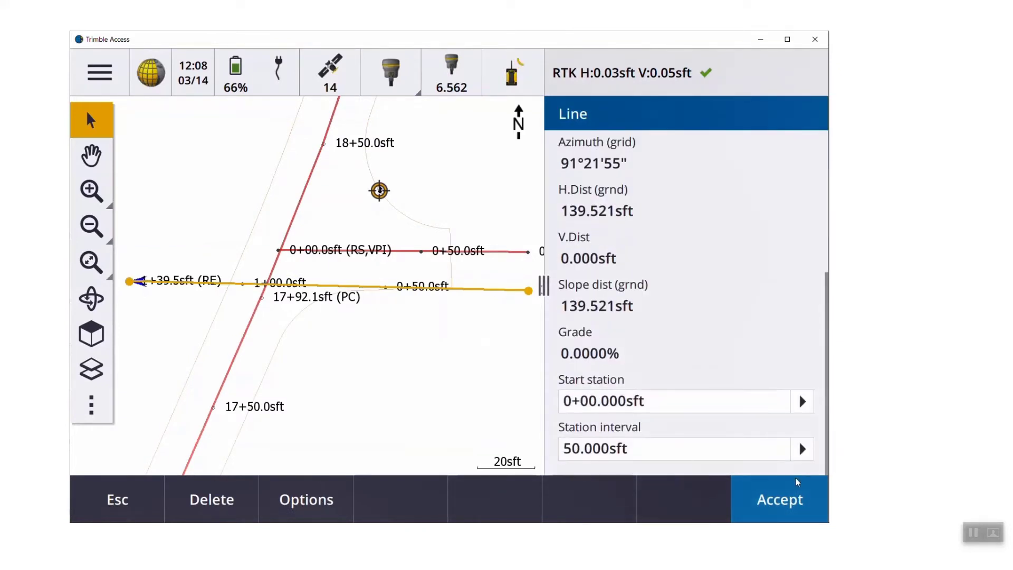
left_click(674, 450)
left_click(610, 460)
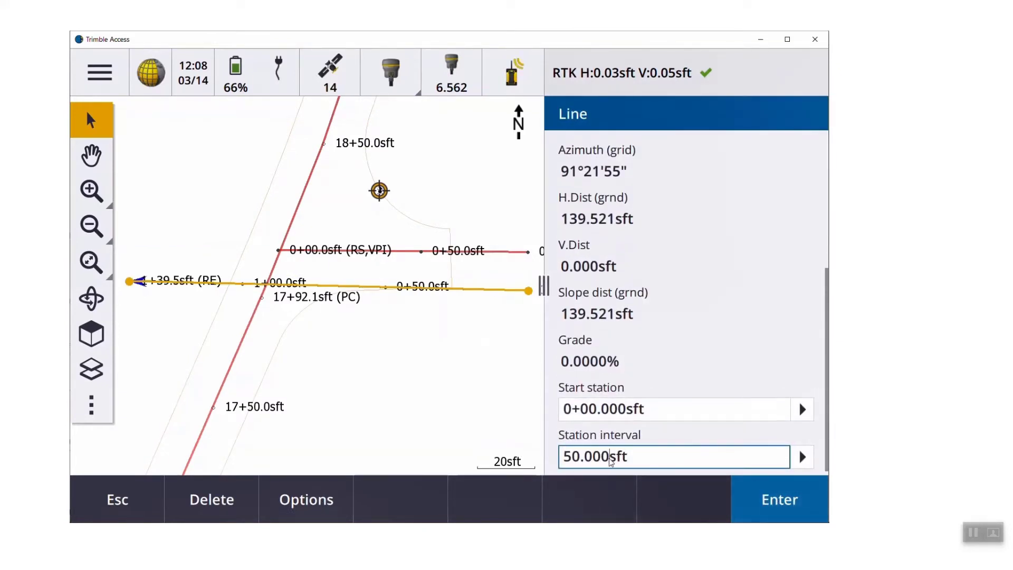
double_click(610, 461)
key("BackSpace")
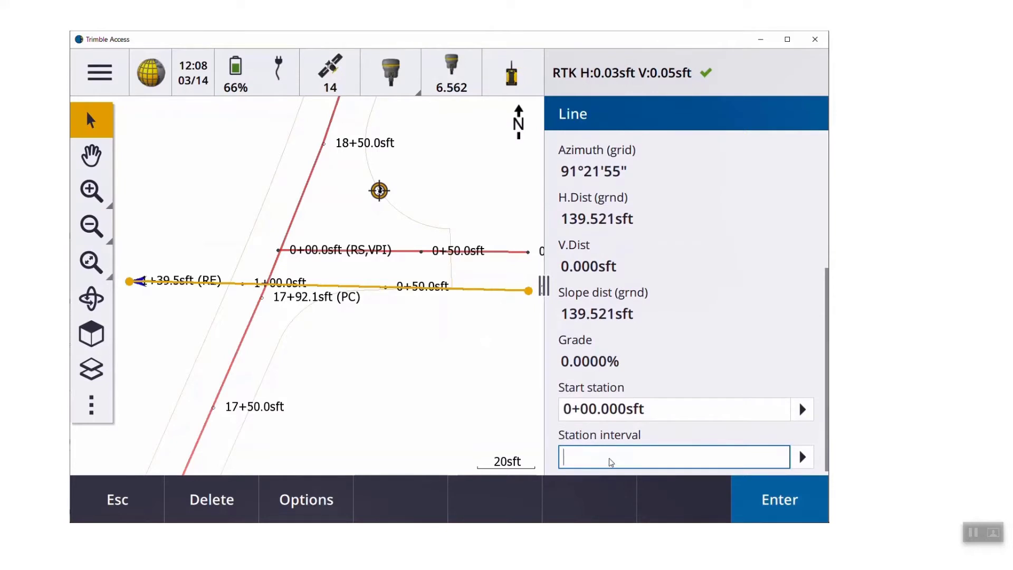
left_click(773, 510)
left_click(593, 404)
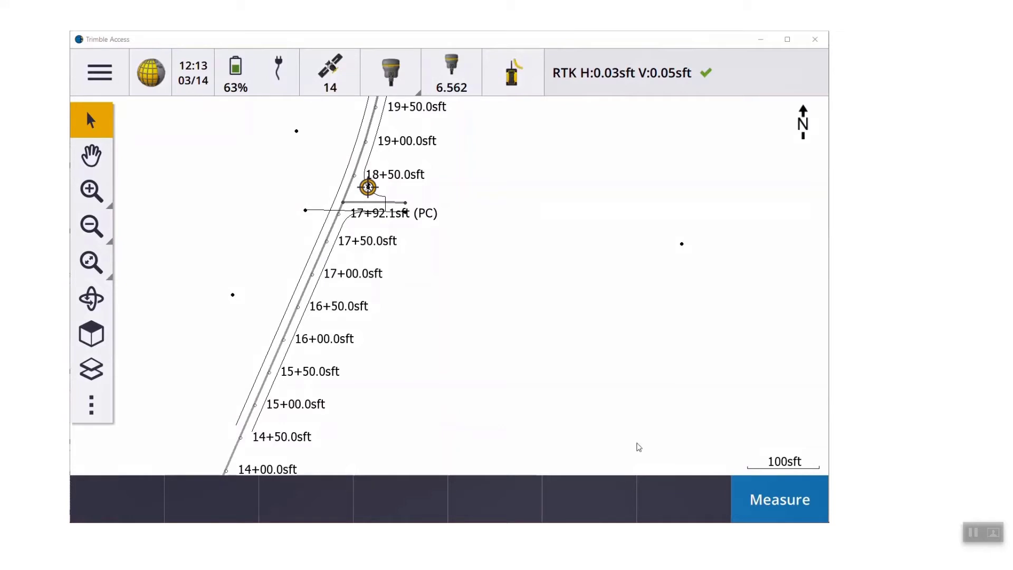
Untick the ALIGNMENT and Side Road1 map files in the Layer manager and accept.
left_click(91, 369)
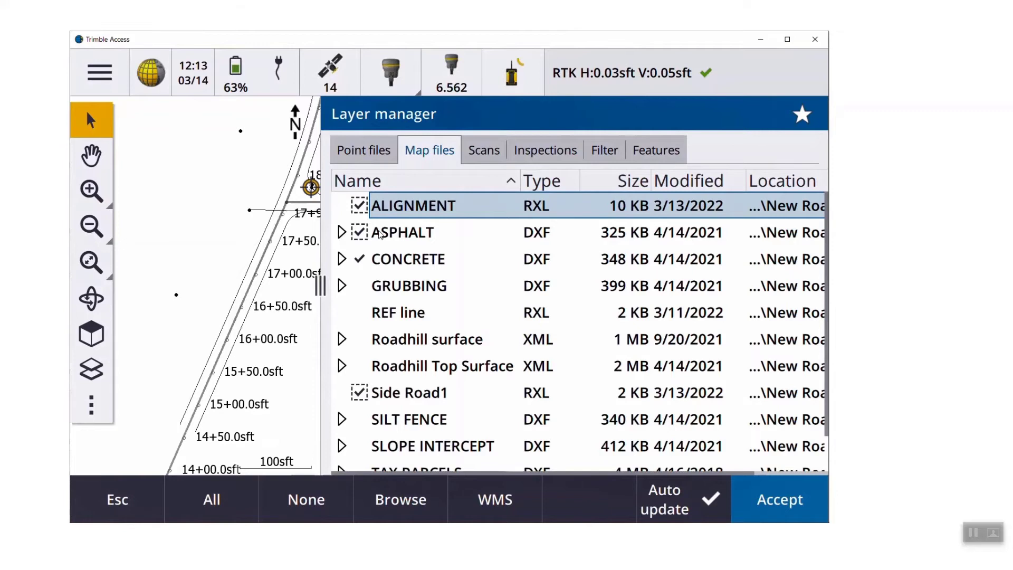
left_click(342, 233)
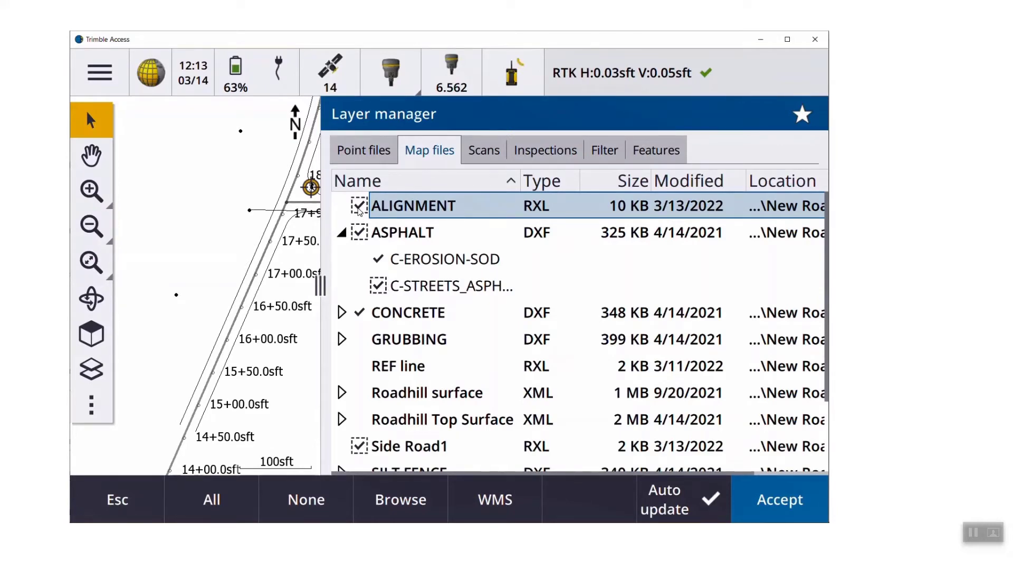
left_click(360, 207)
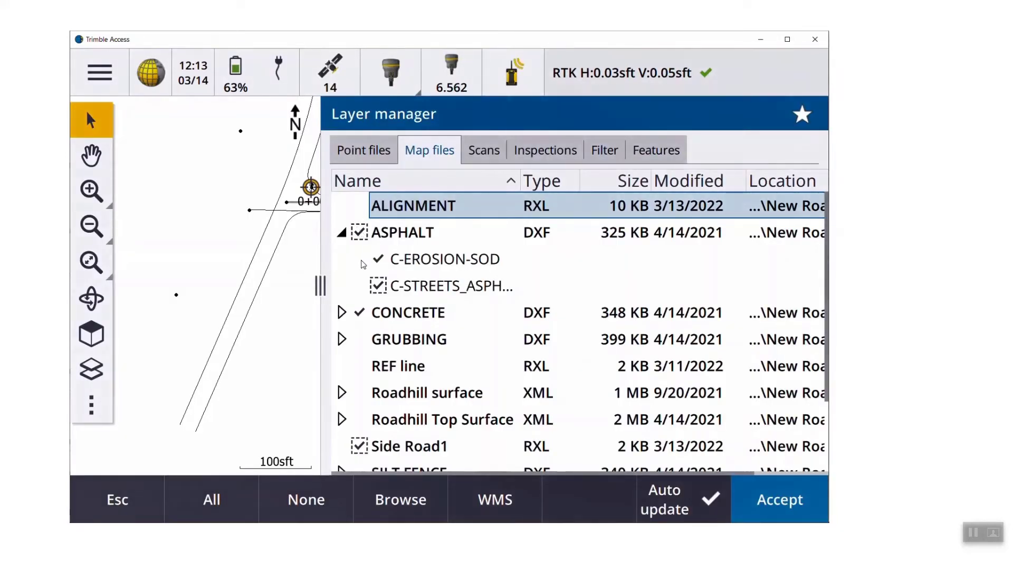
left_click(362, 448)
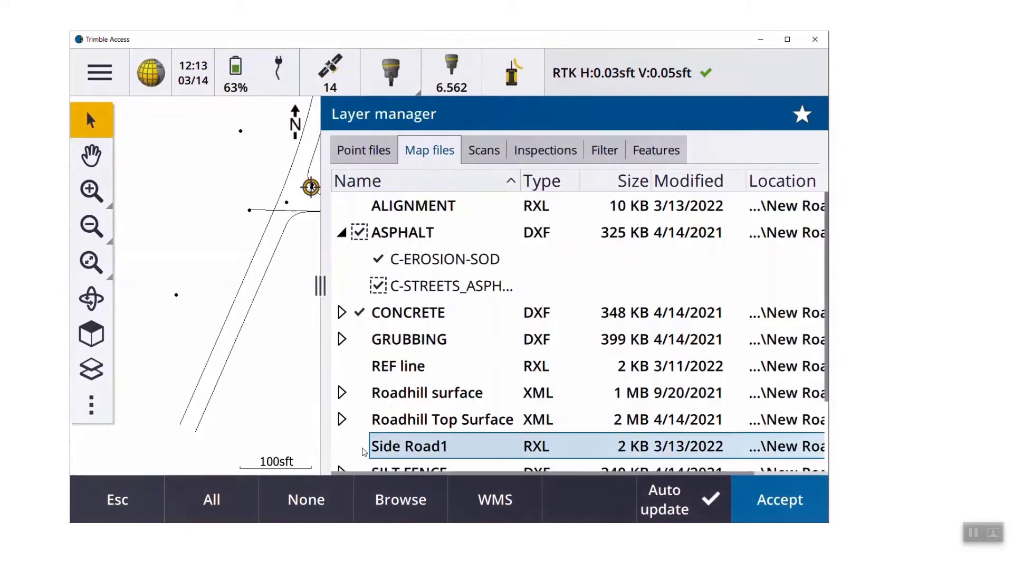
left_click(765, 500)
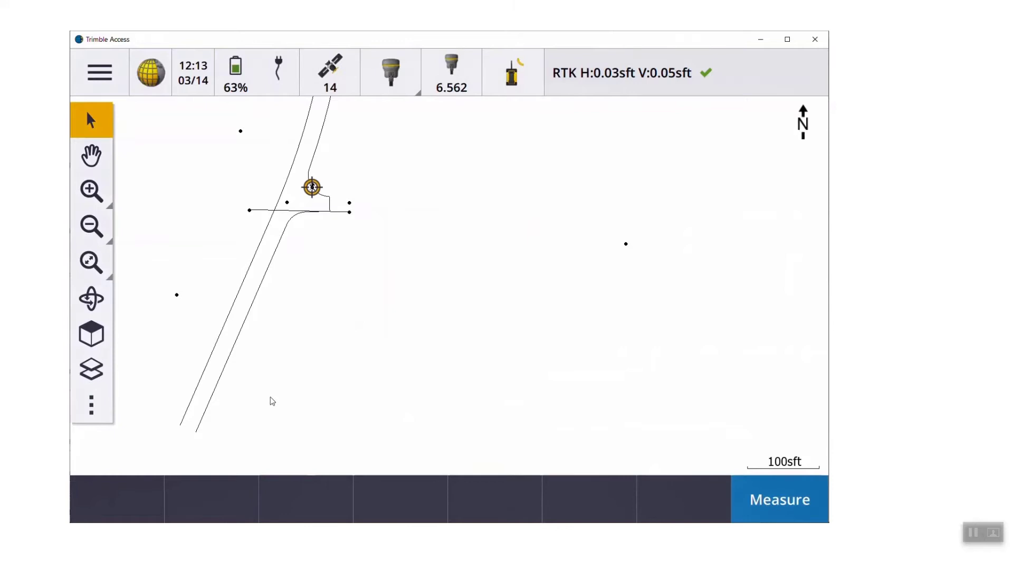
Reverse the direction of road edge polyline CSTREETS 11374 and start its stakeout.
left_click(218, 382)
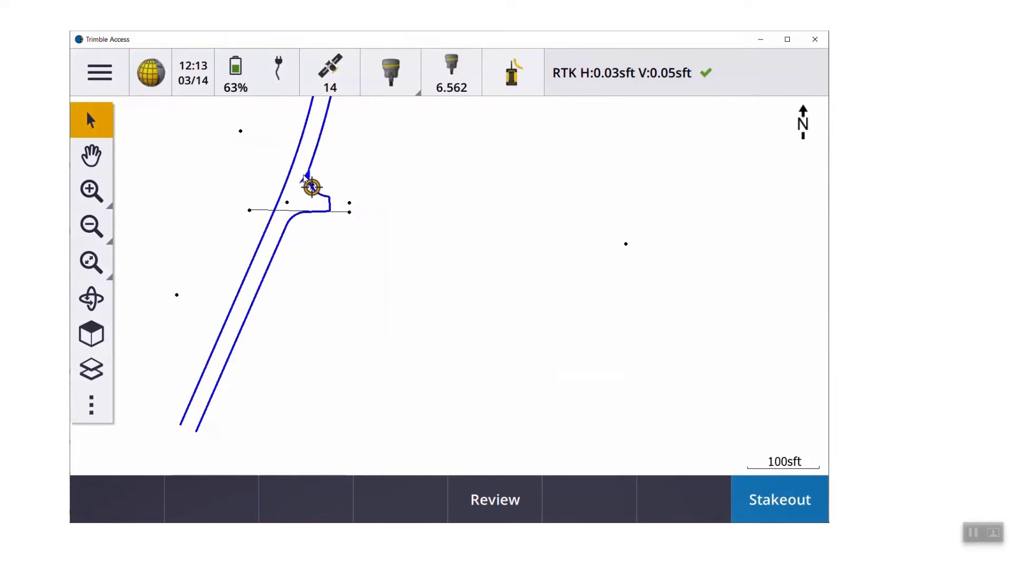
right_click(334, 332)
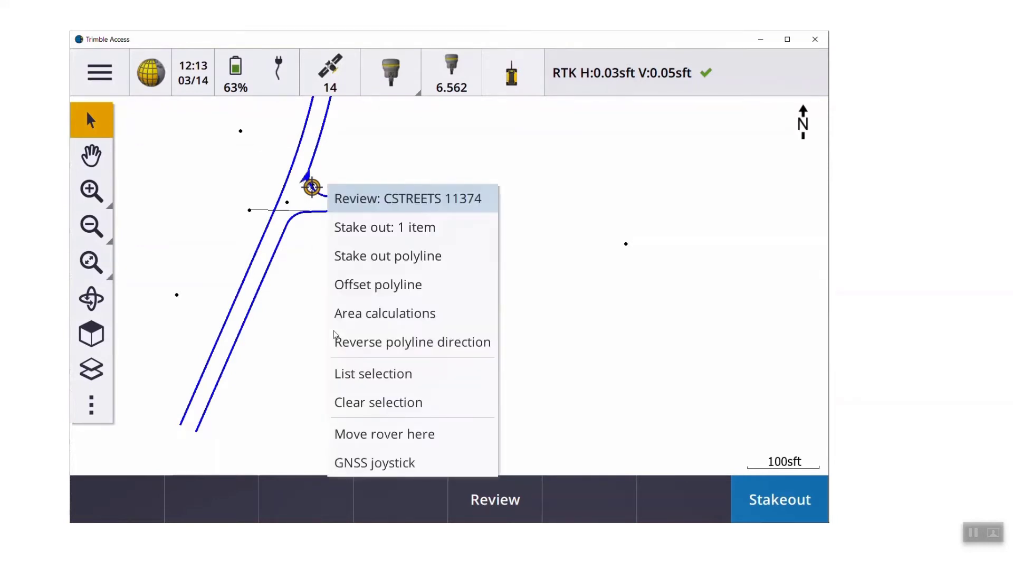
left_click(353, 343)
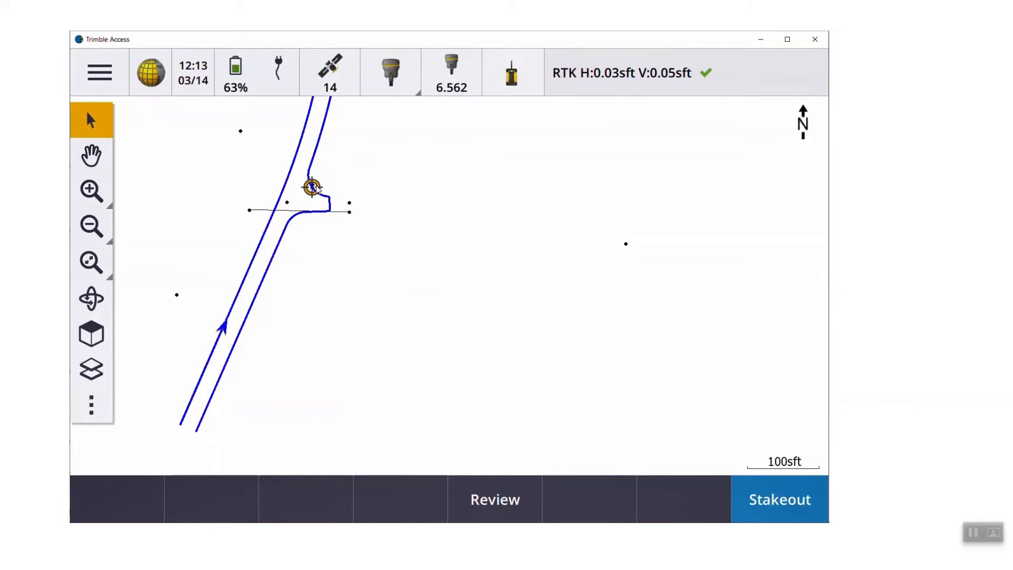
left_click(783, 503)
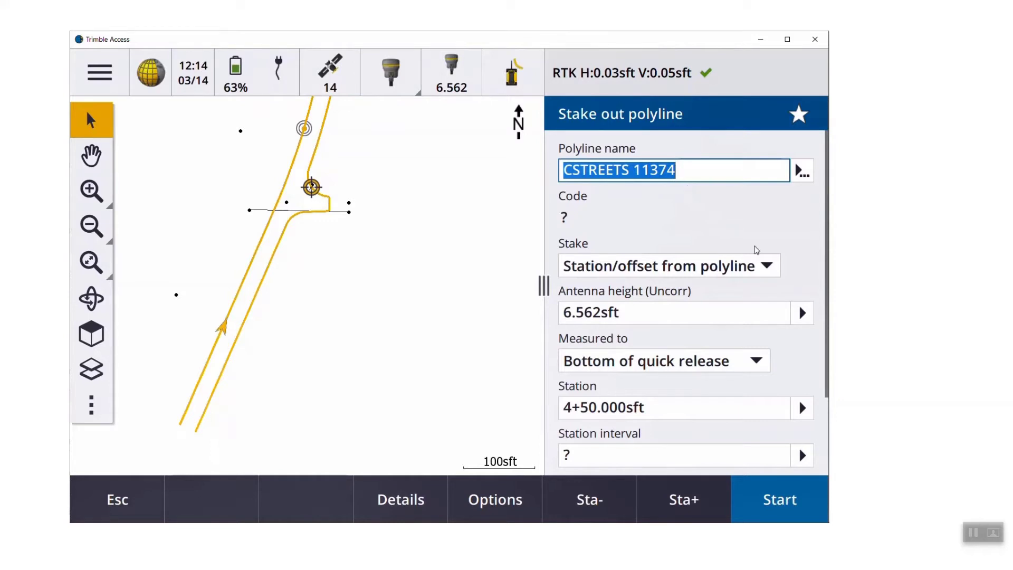
Use Station/offset from polyline with starting station 4+00 and a 50 sft station interval.
left_click(767, 267)
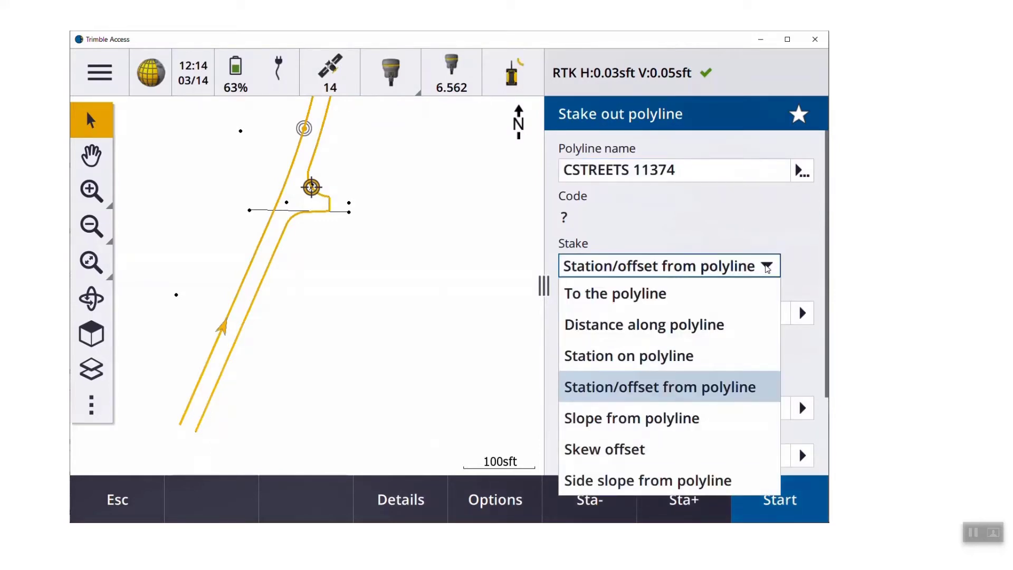
left_click(706, 391)
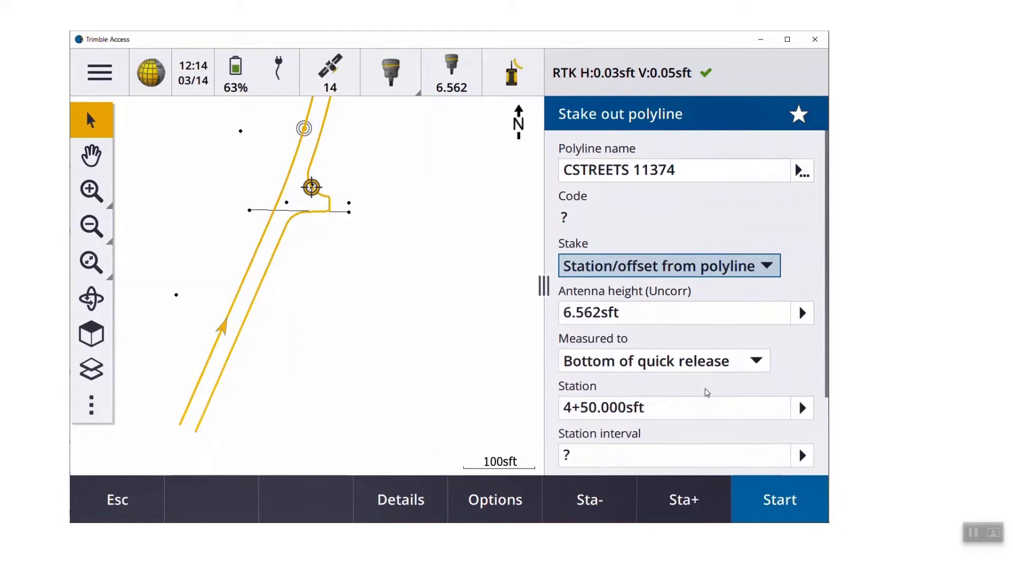
left_click(692, 414)
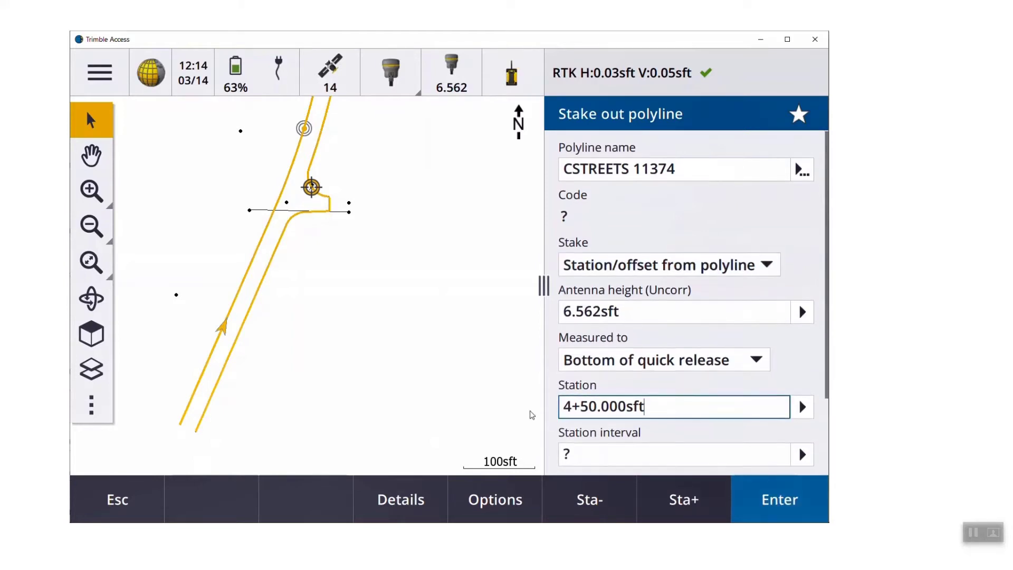
left_click_drag(654, 401, 533, 398)
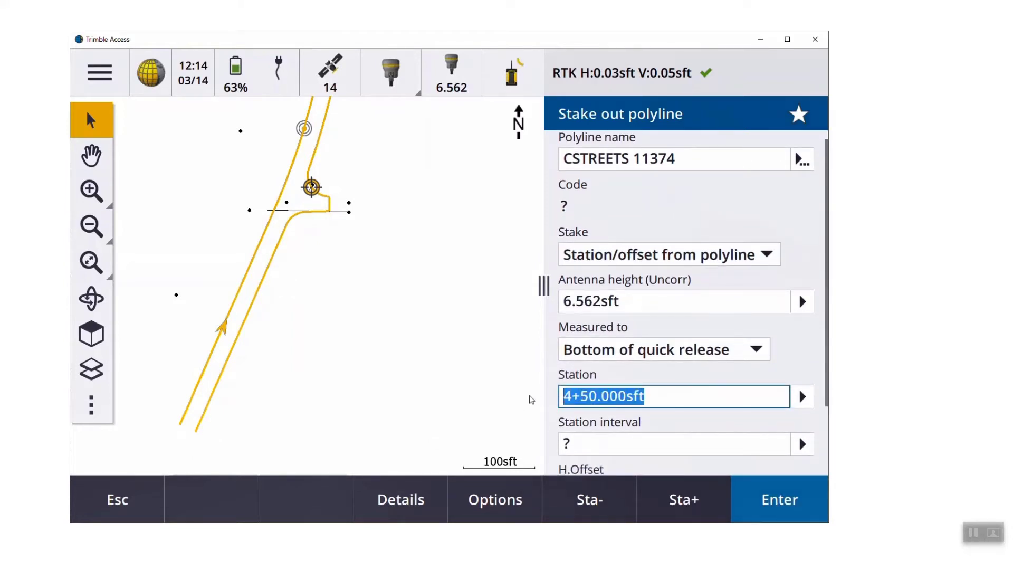
type("400")
left_click(591, 446)
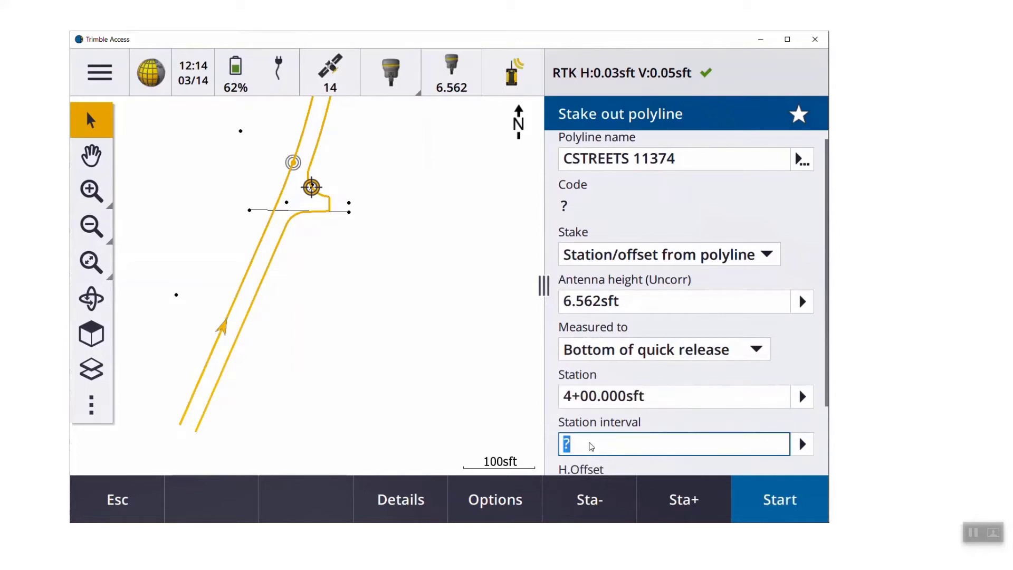
type("50")
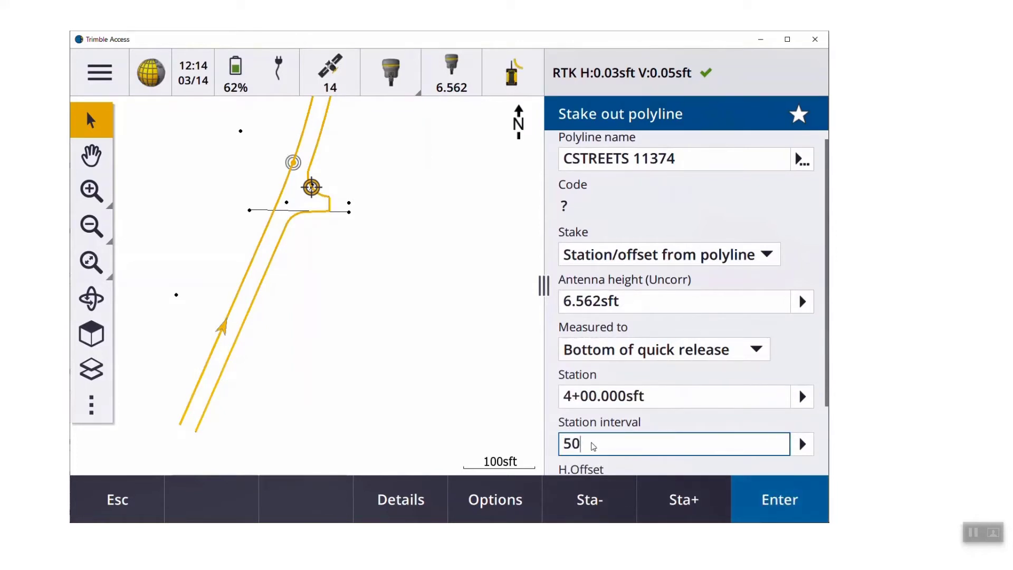
left_click(645, 398)
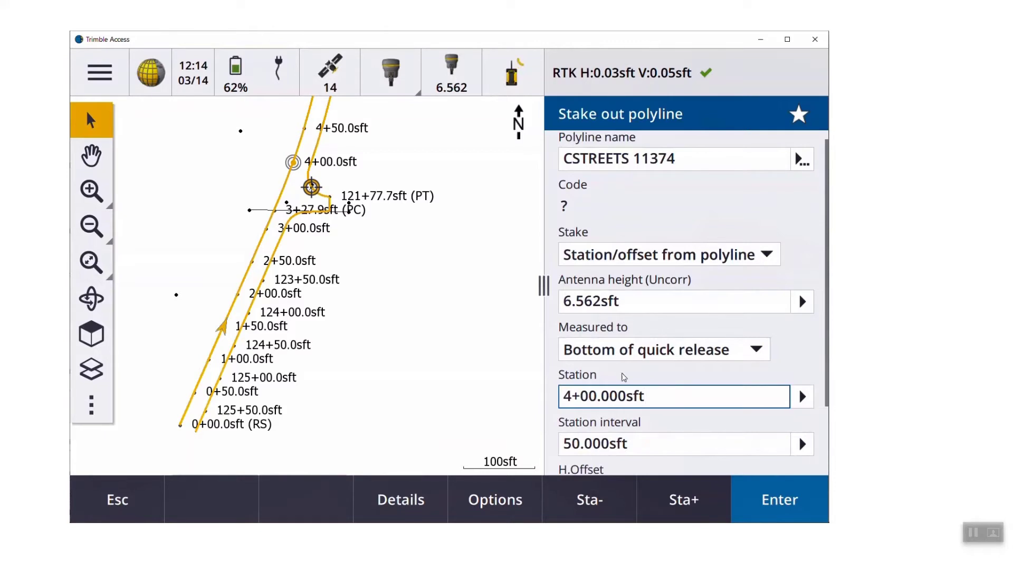
Step stations back to 3+00, forward again to 4+00, and start navigating there.
scroll(772, 417, "down", 2)
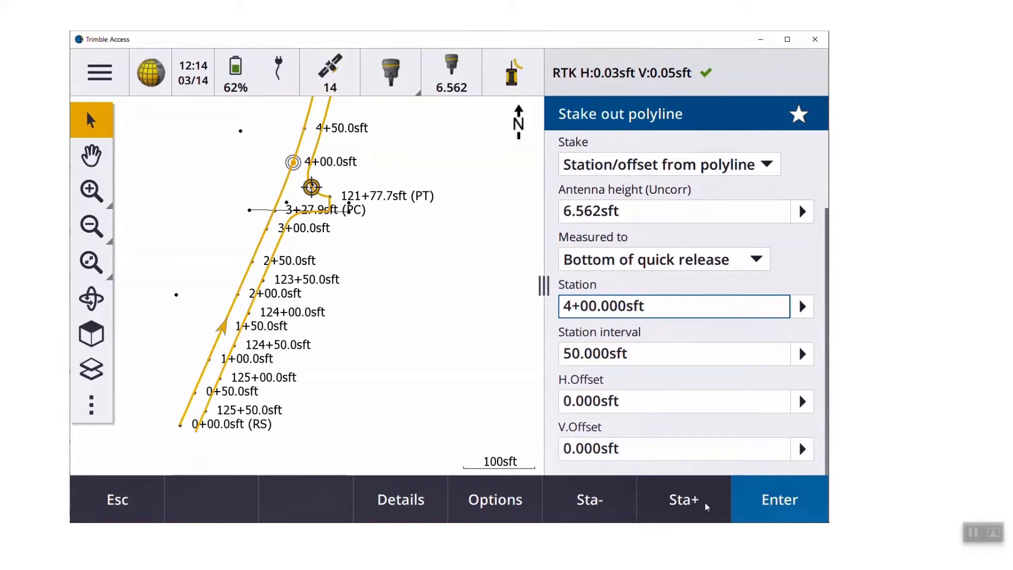
left_click(599, 508)
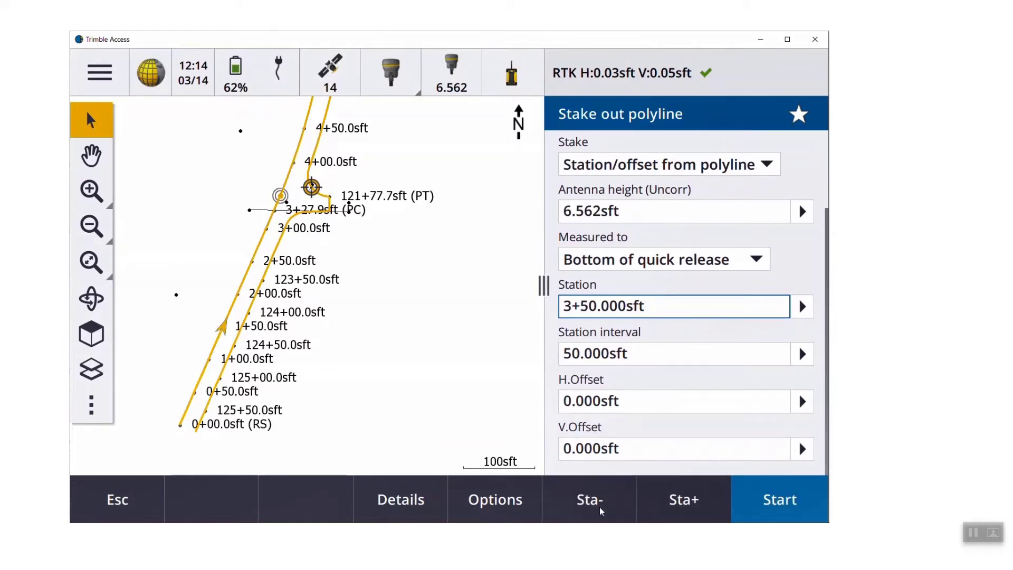
left_click(599, 508)
left_click(599, 506)
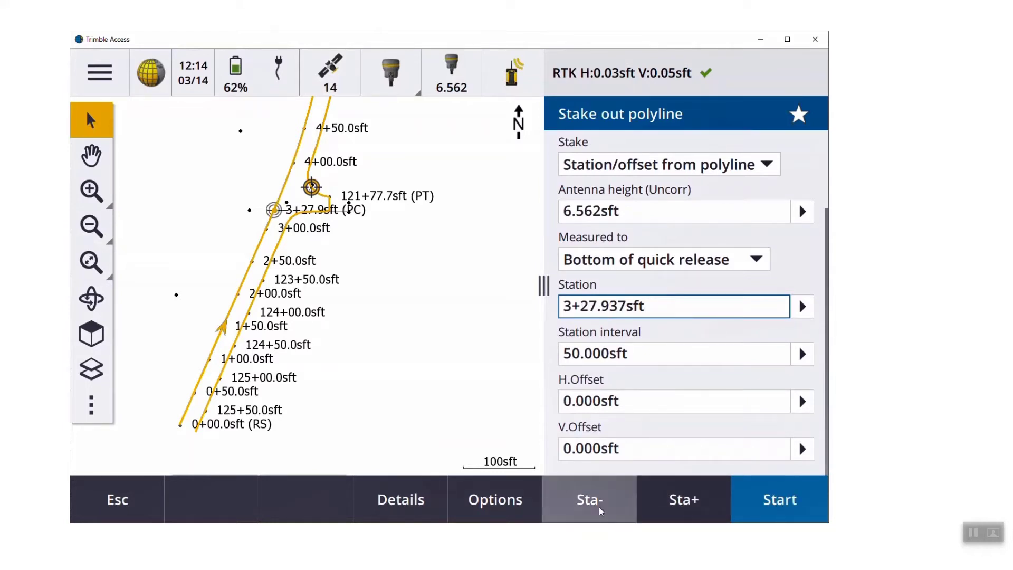
left_click(669, 504)
left_click(690, 506)
left_click(690, 505)
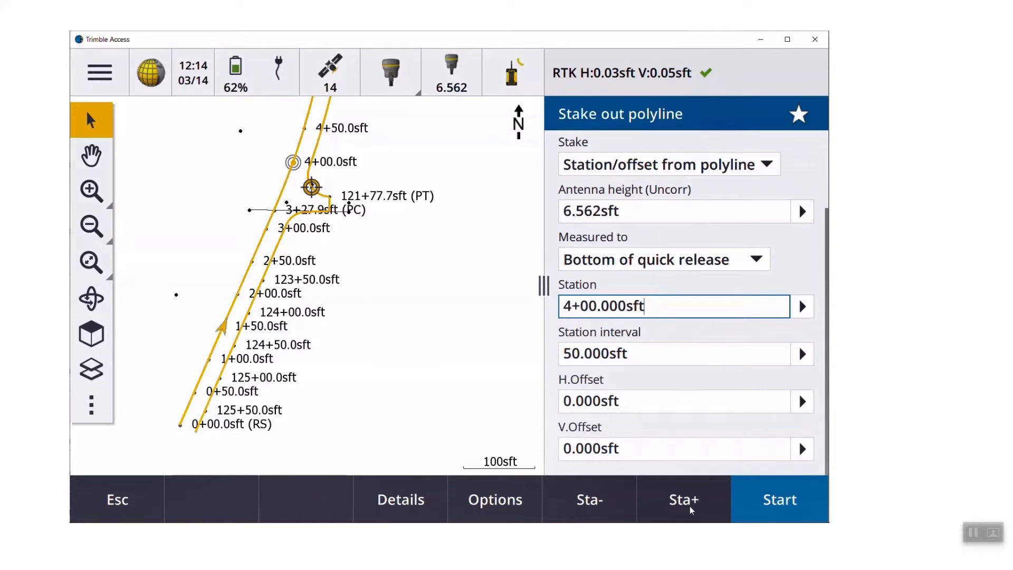
left_click(787, 507)
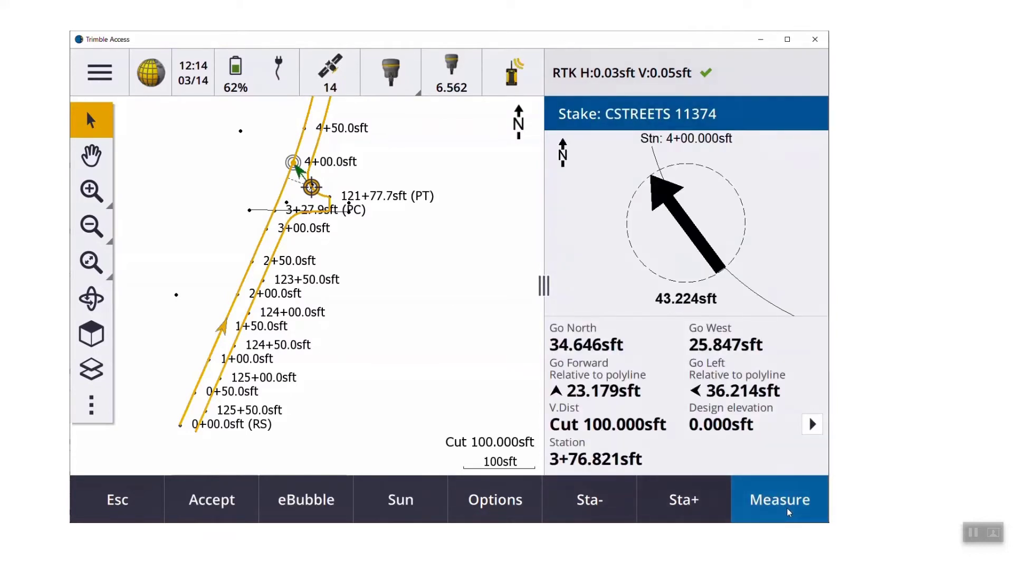
Box-zoom the map onto the 4+00 target area, then return to selection mode.
left_click(91, 191)
left_click_drag(277, 146, 342, 208)
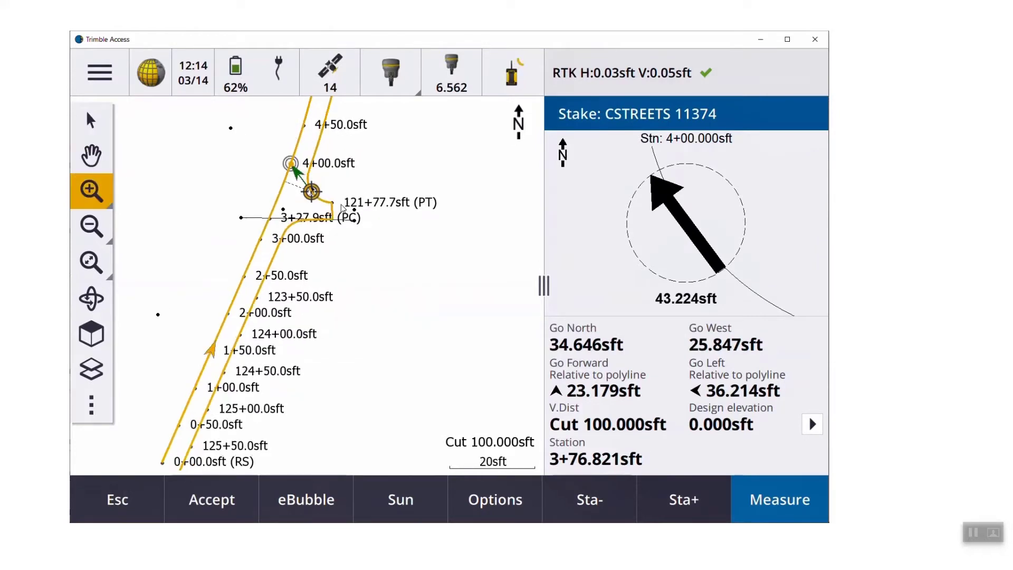
left_click(91, 122)
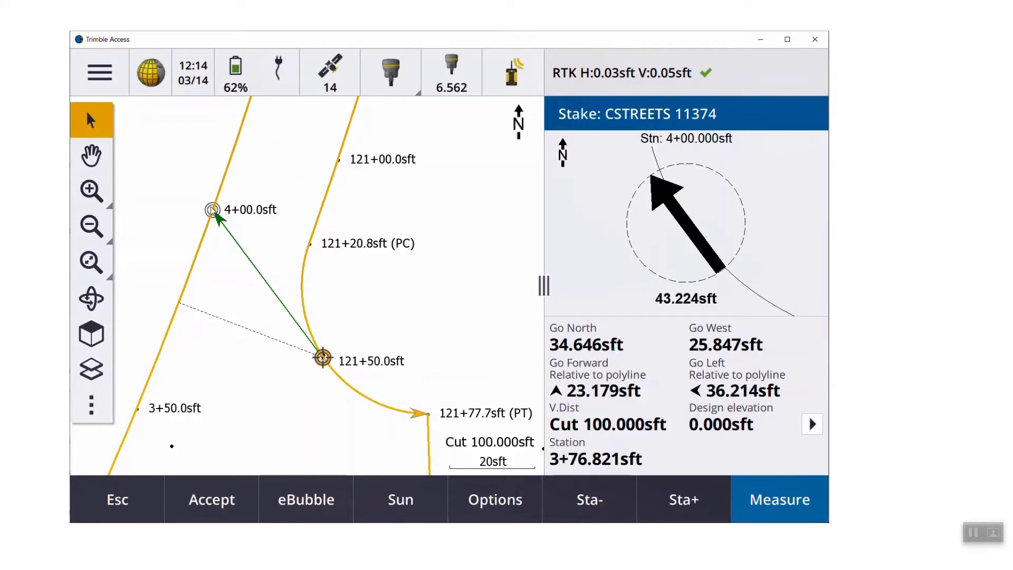
Review the list of stakeout deltas to display and accept them.
left_click(804, 368)
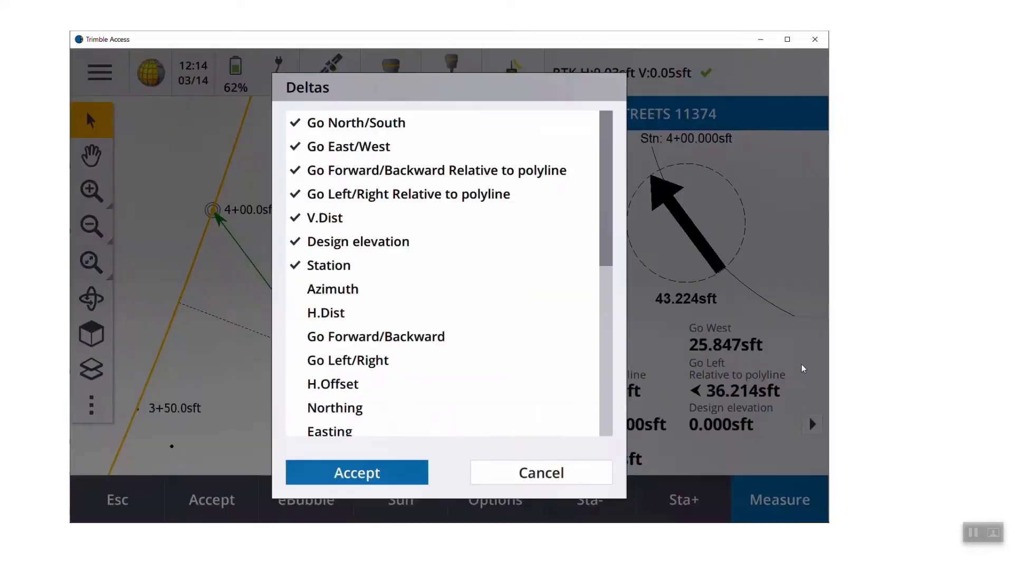
left_click_drag(605, 217, 624, 204)
left_click(400, 469)
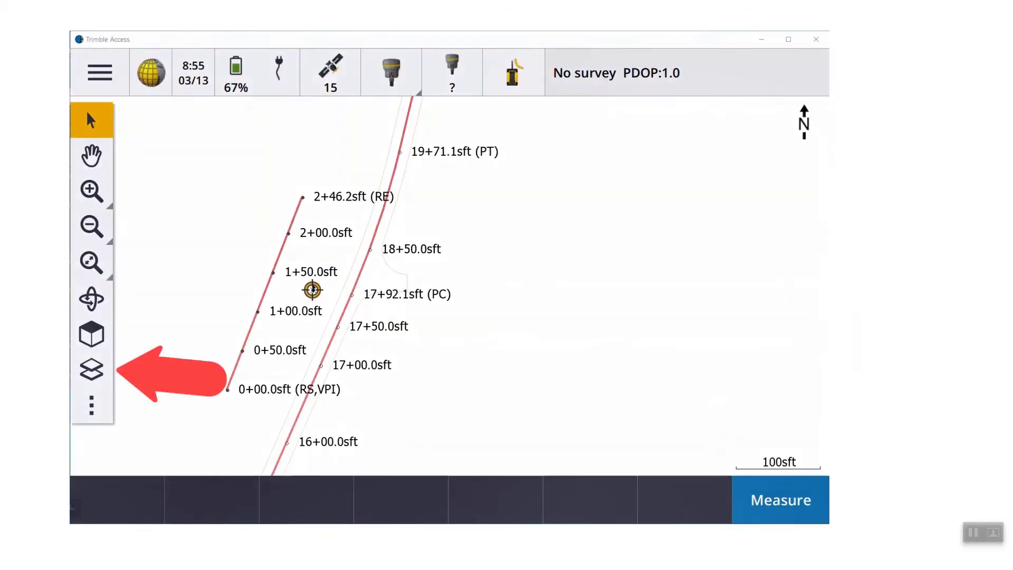
In the widened layer manager's Map files list, untick the ASPHALT layer.
left_click(96, 370)
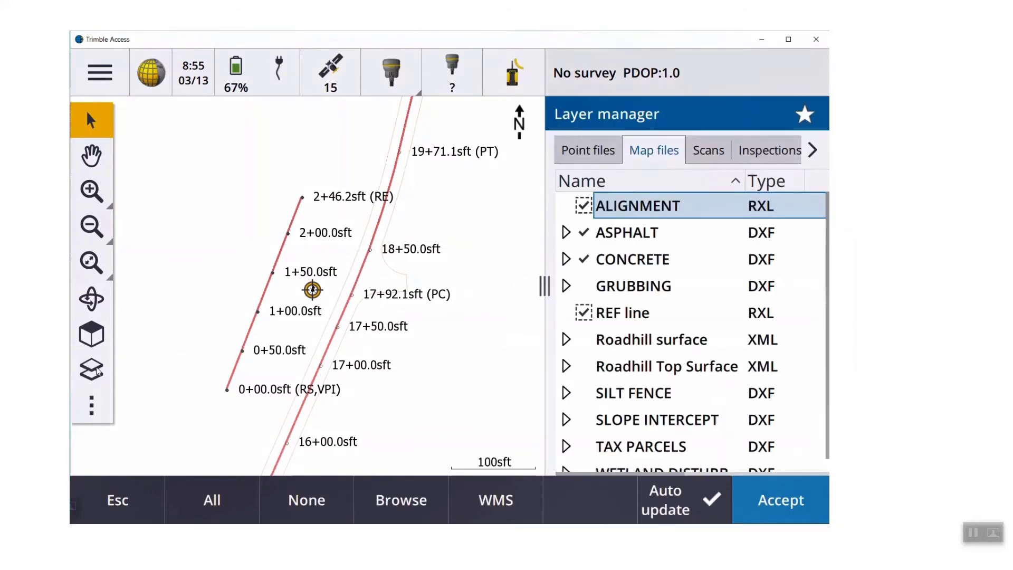
left_click(813, 151)
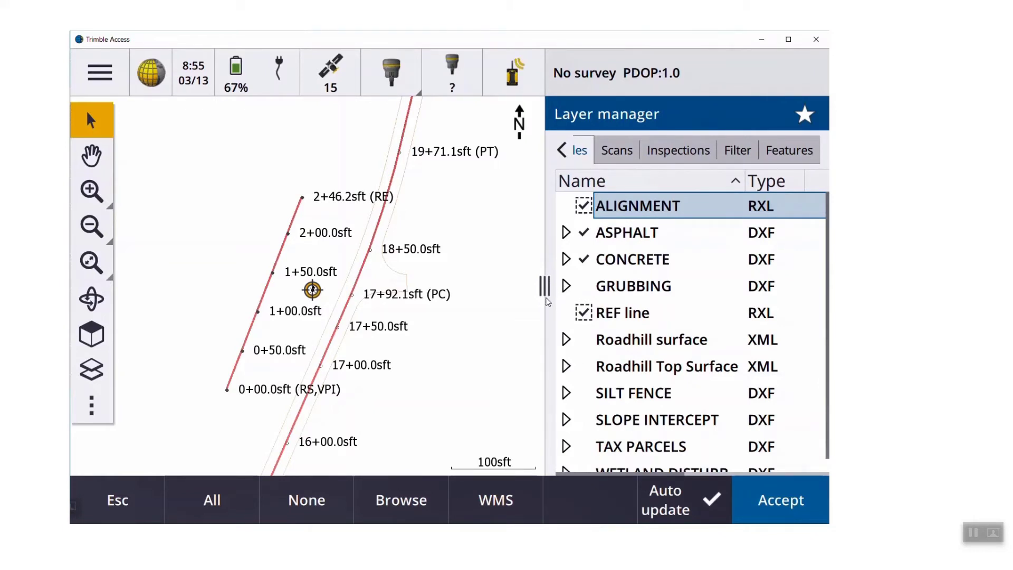
left_click_drag(545, 290, 363, 309)
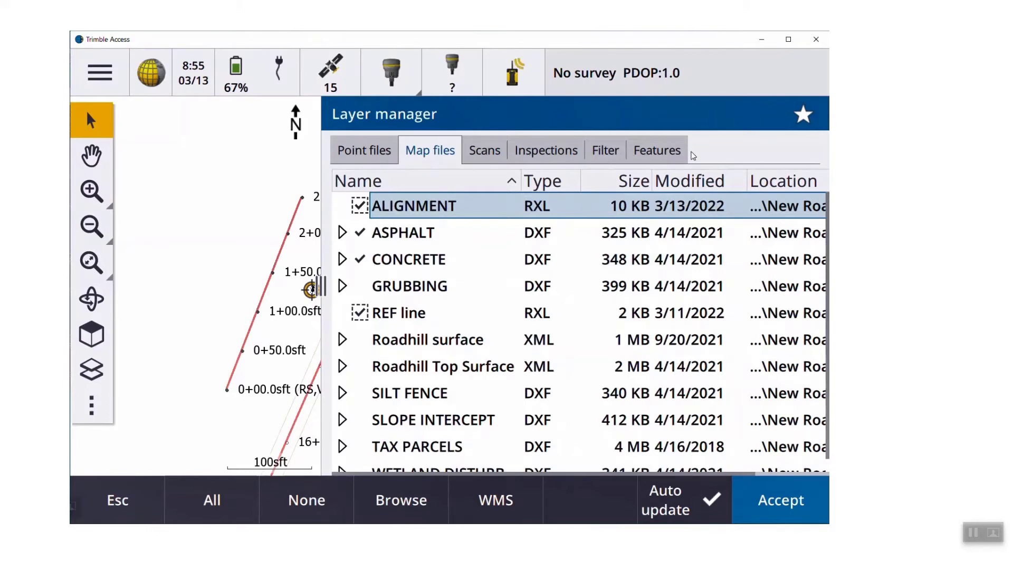
left_click(357, 149)
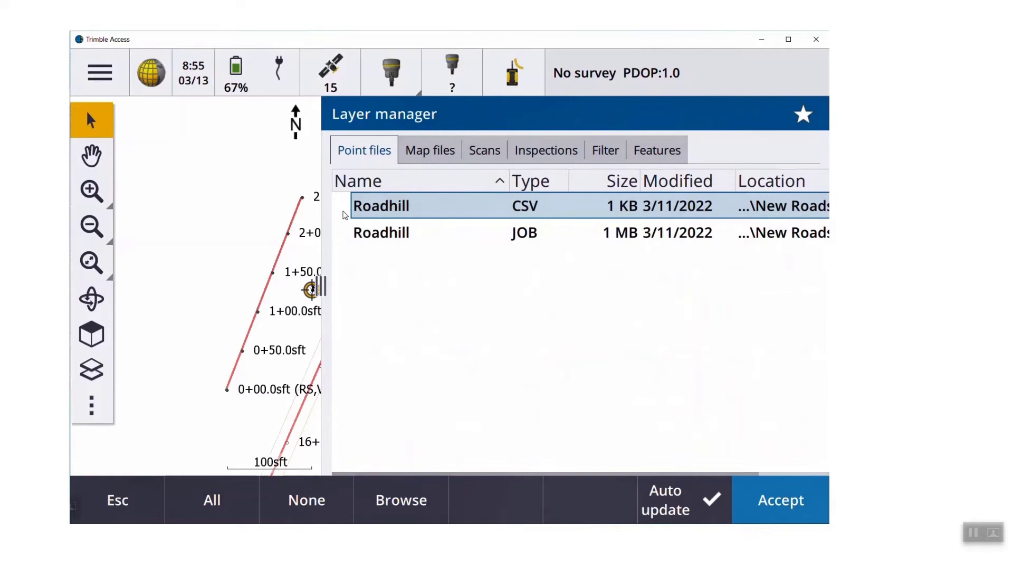
left_click(425, 154)
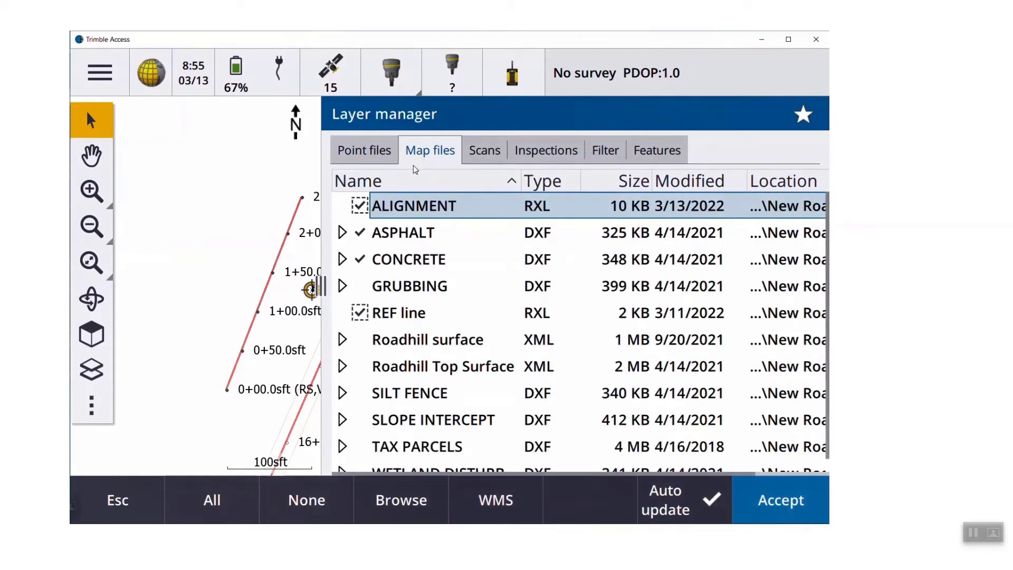
left_click(364, 237)
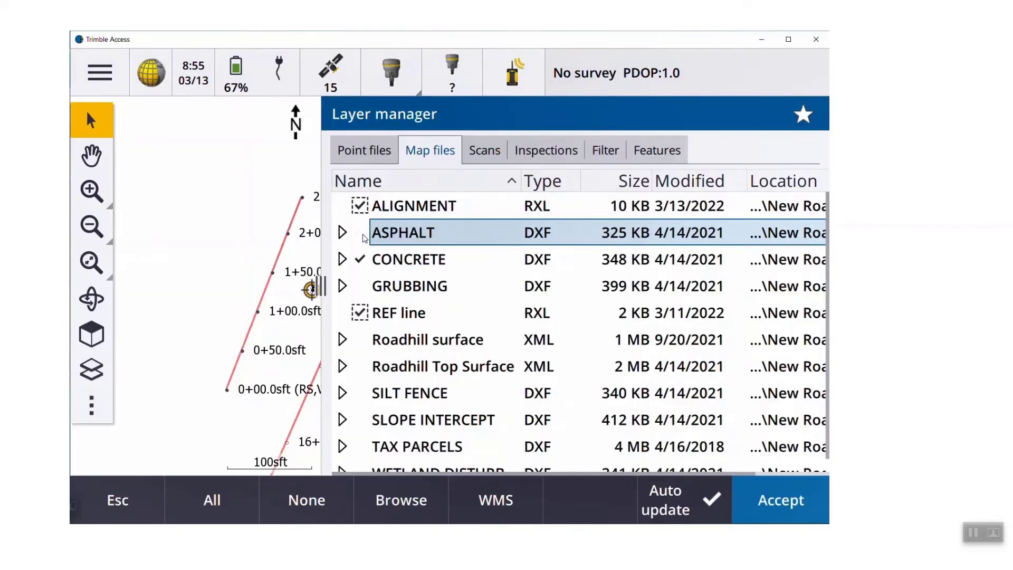
left_click(362, 236)
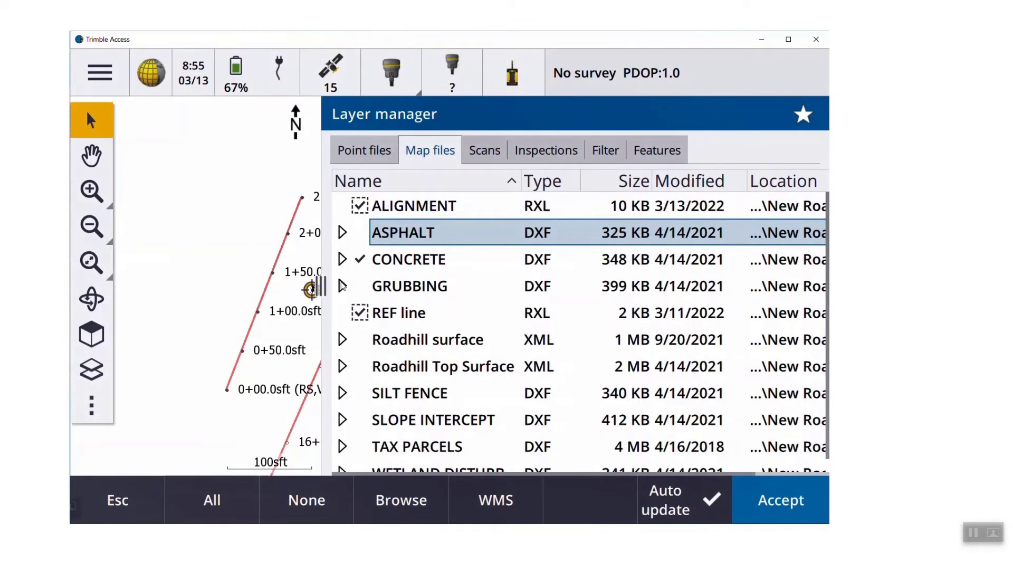
Toggle GRUBBING's sublayers such as C-EROSION-SOD, then untick the whole GRUBBING layer.
left_click(343, 286)
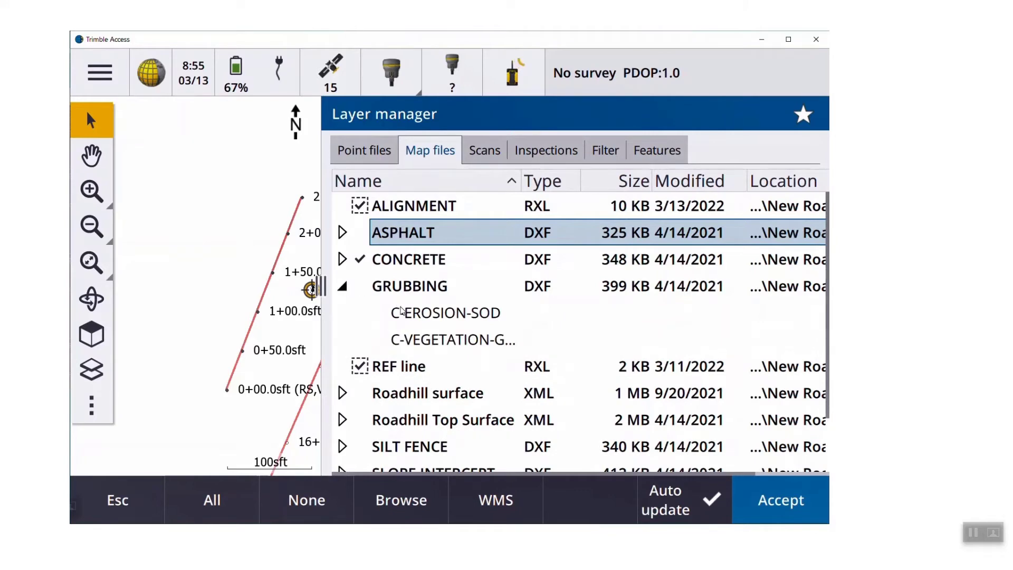
left_click(398, 314)
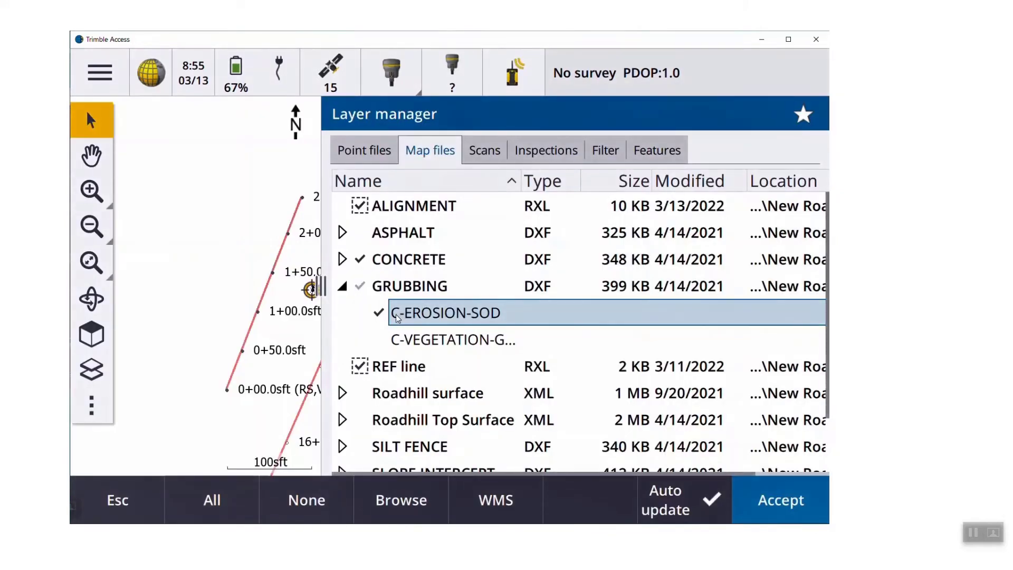
left_click(397, 339)
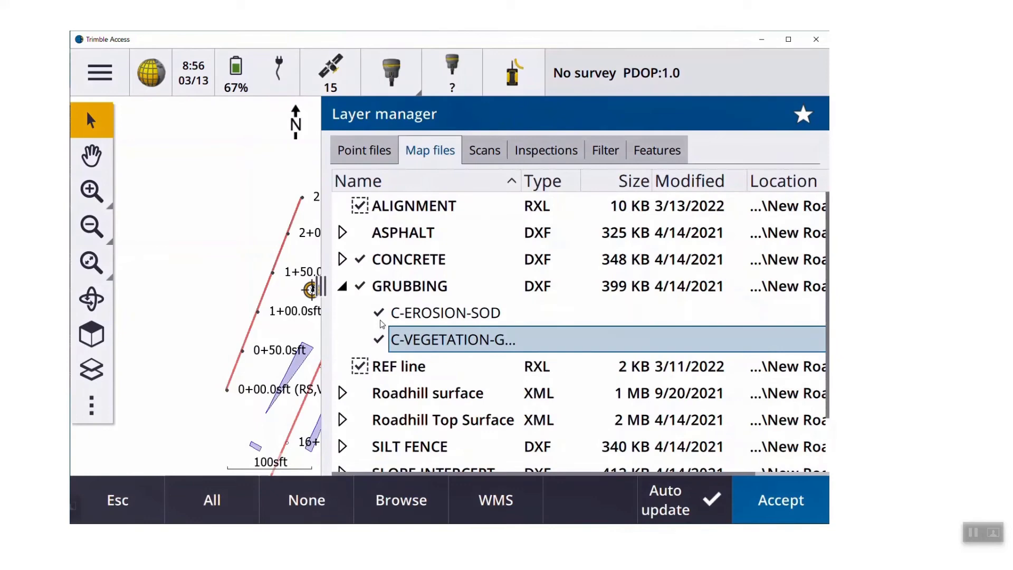
left_click(380, 317)
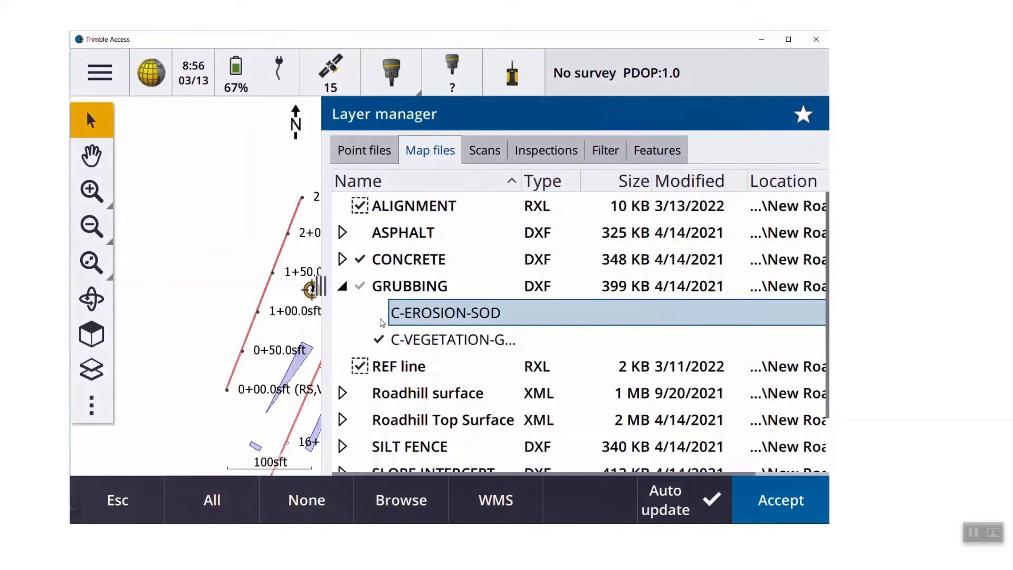
left_click(380, 317)
left_click(400, 341)
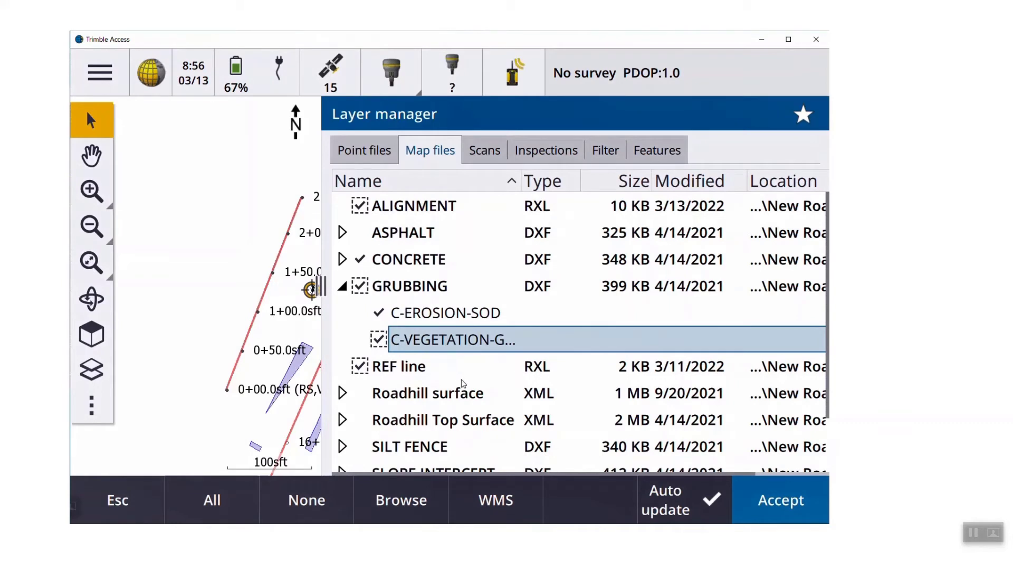
left_click(343, 288)
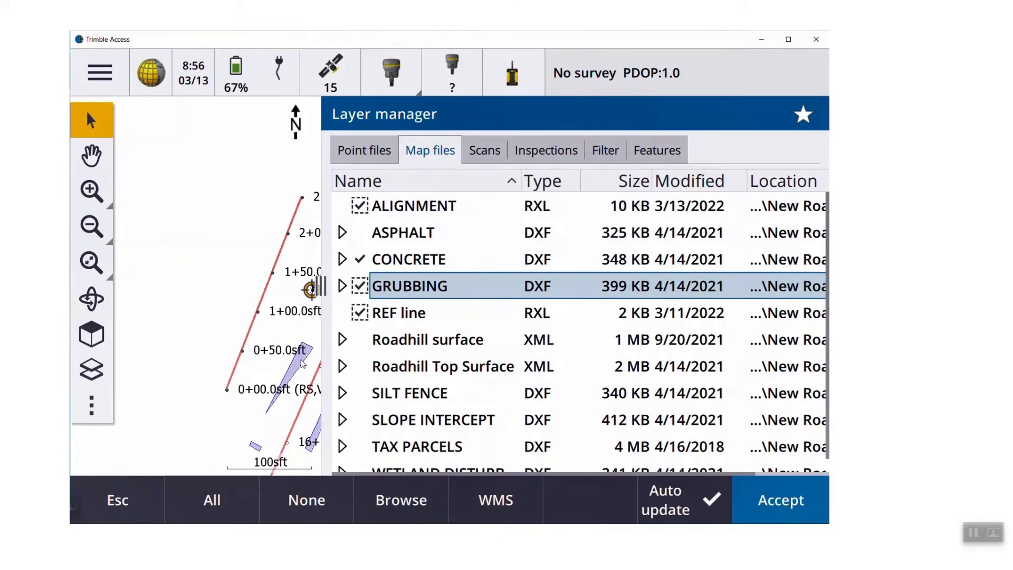
left_click(361, 286)
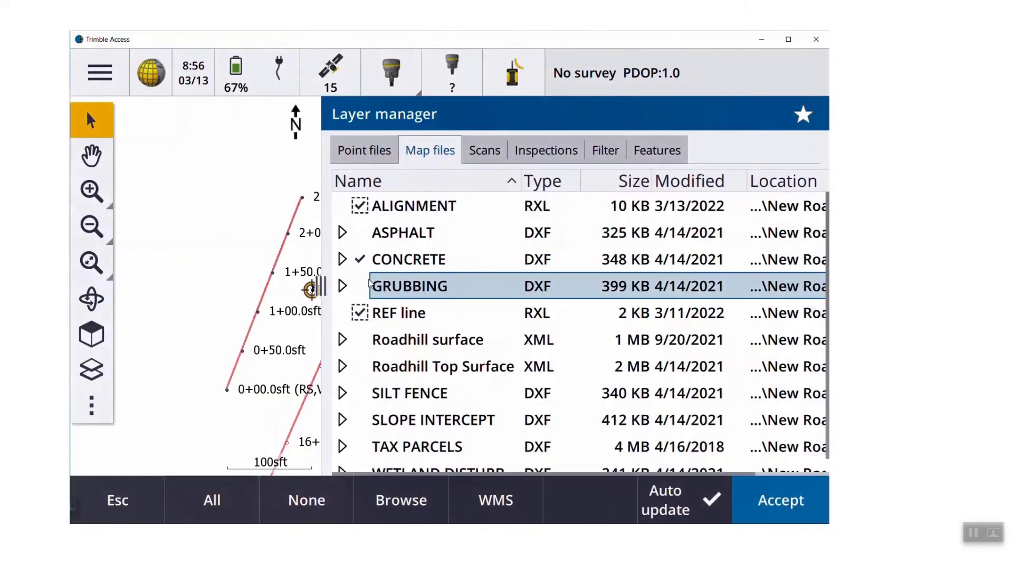
Accept the layer changes and go back to the map.
left_click(769, 507)
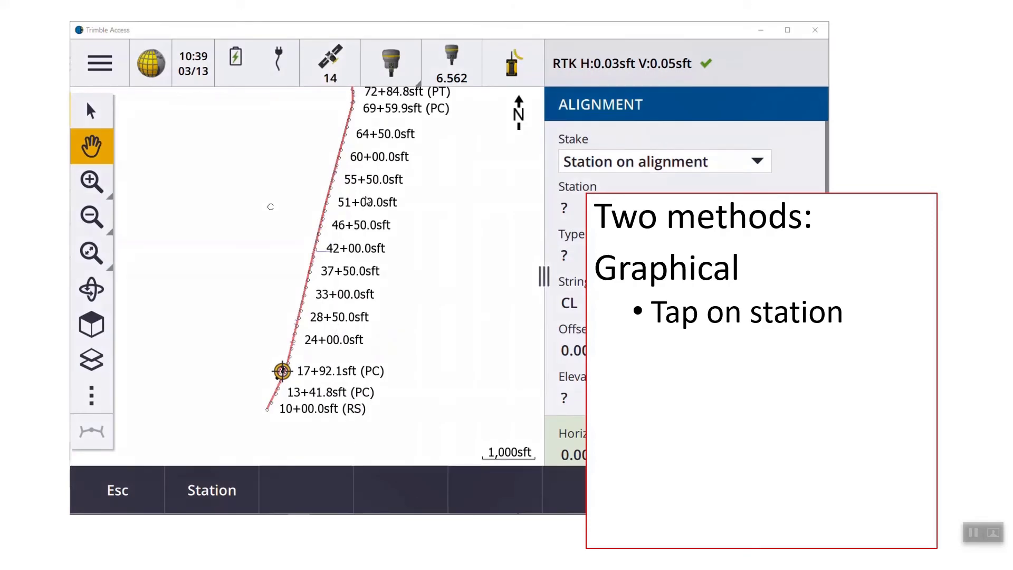
Zoom and pan the alignment map to 20sft scale near the 30+94.7 PI station.
left_click(90, 182)
left_click(91, 182)
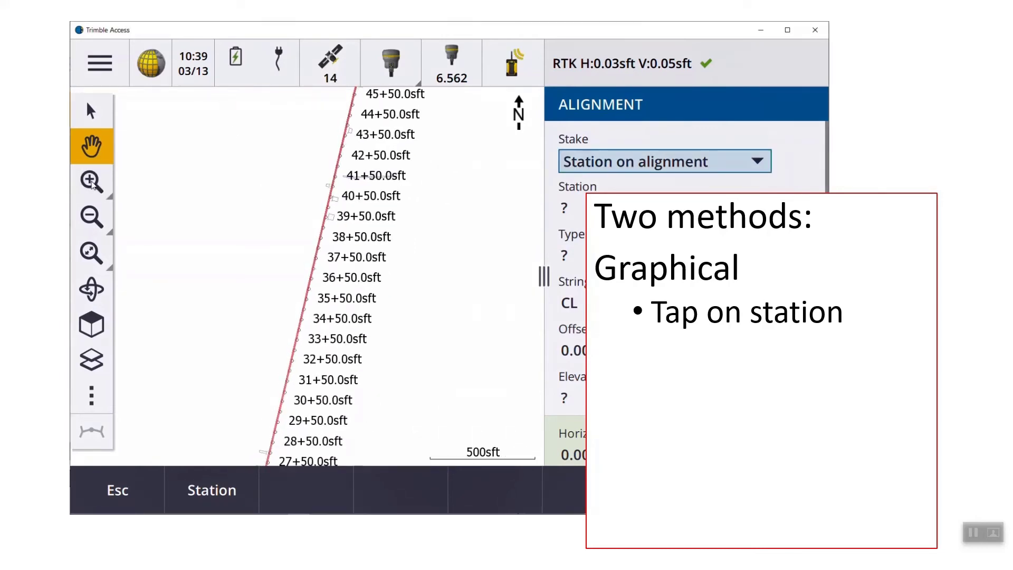
left_click(91, 182)
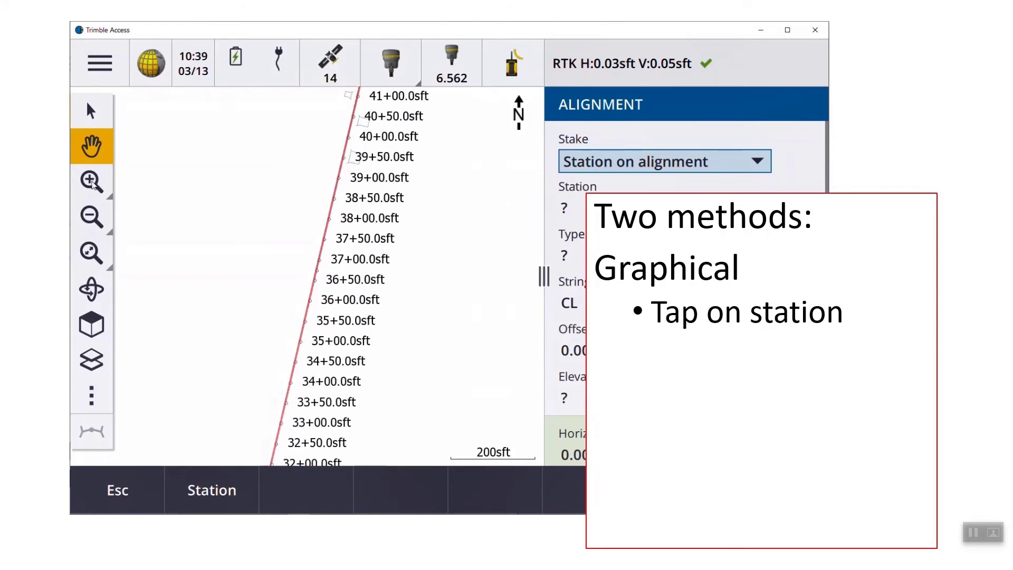
left_click_drag(194, 253, 252, 73)
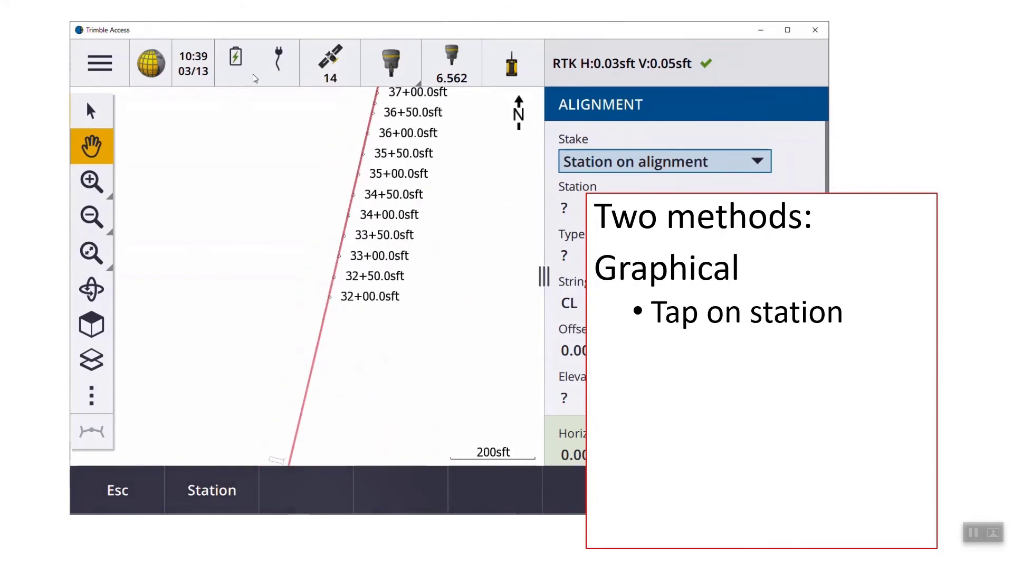
left_click_drag(264, 260, 266, 201)
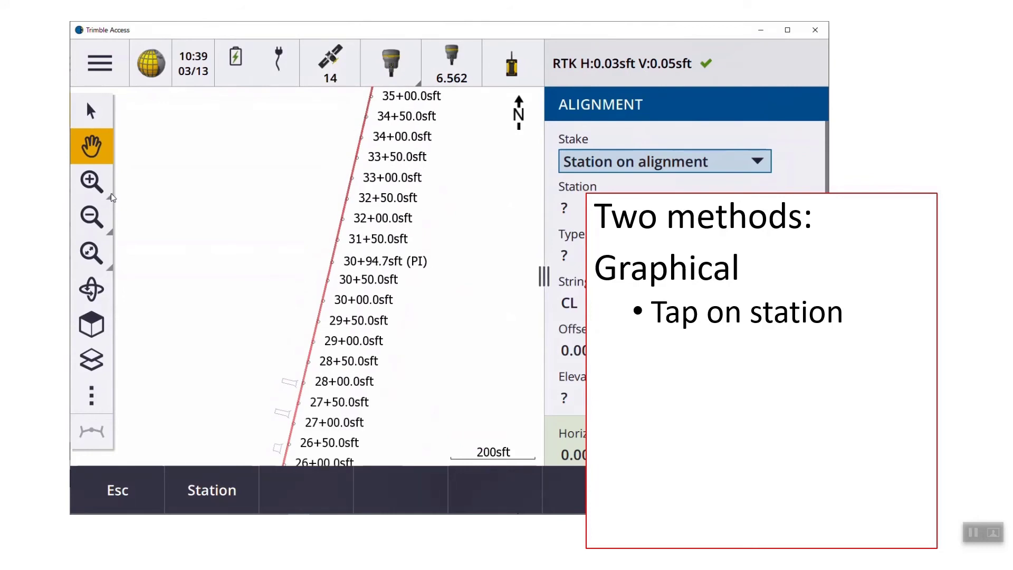
left_click(91, 182)
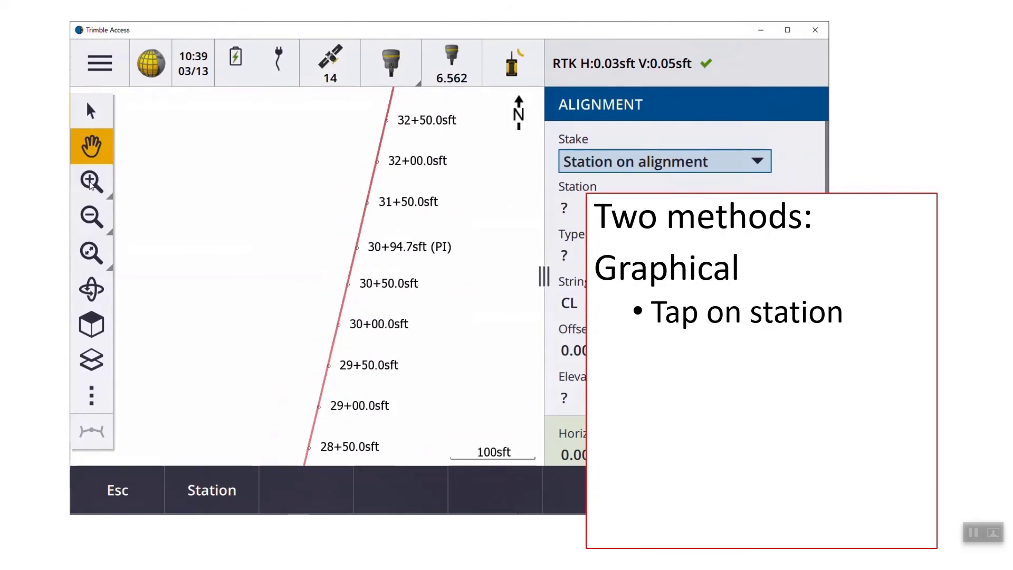
left_click(90, 182)
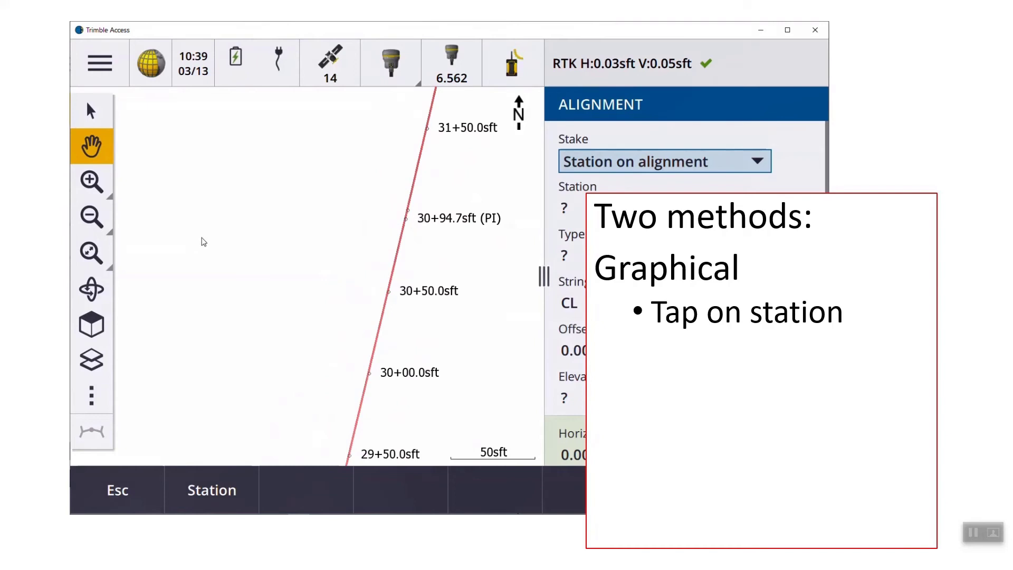
left_click(90, 183)
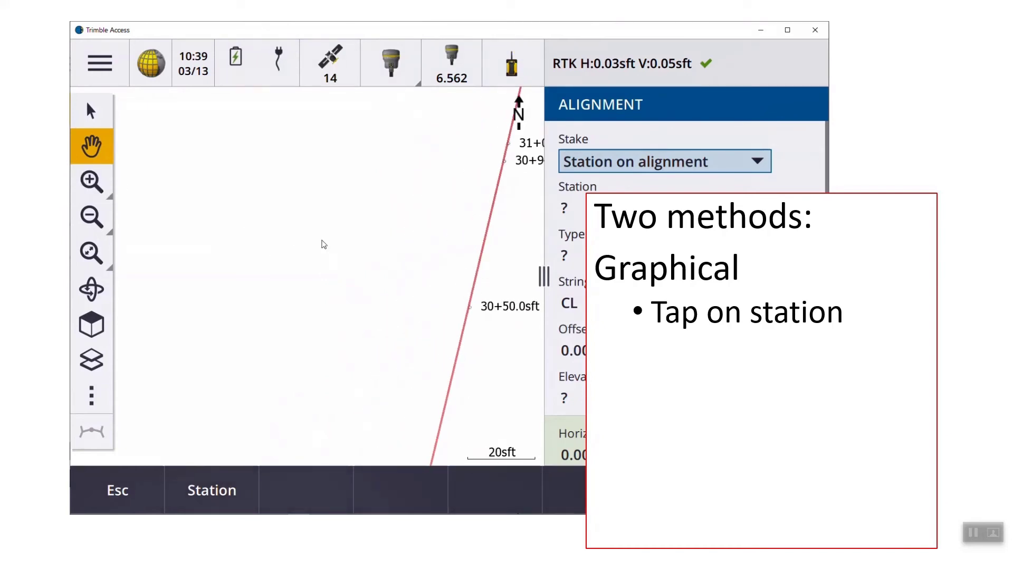
left_click_drag(324, 242, 185, 332)
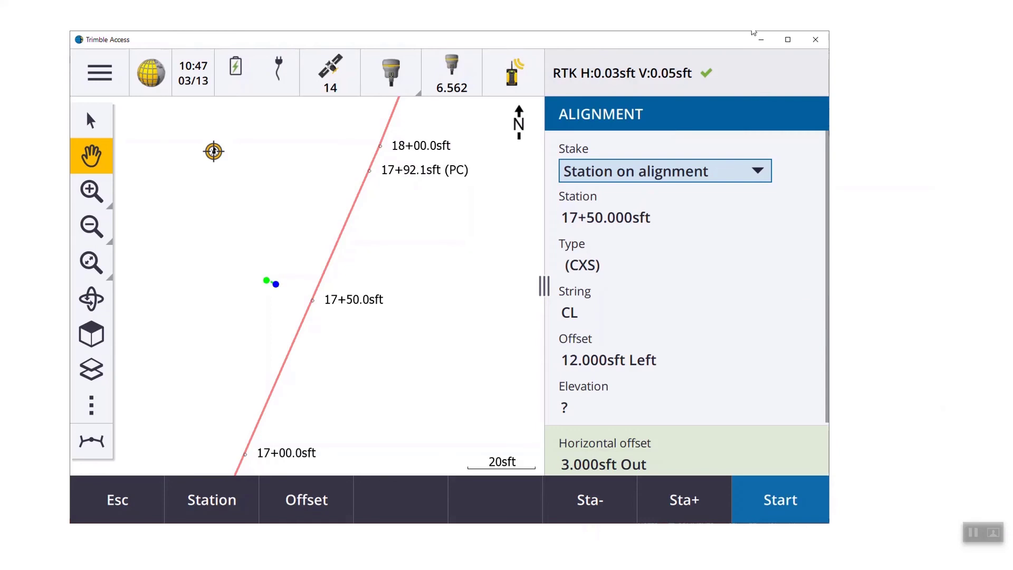
Start navigating to station 17+50 at a 12ft left offset.
key("Return")
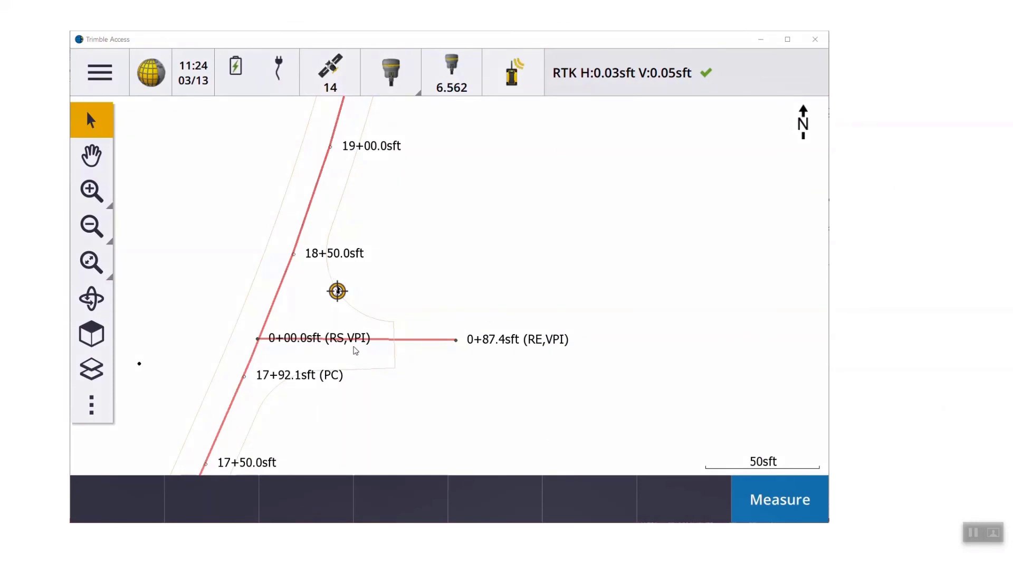
Start staking the red alignment, accepting the antenna height.
left_click(286, 276)
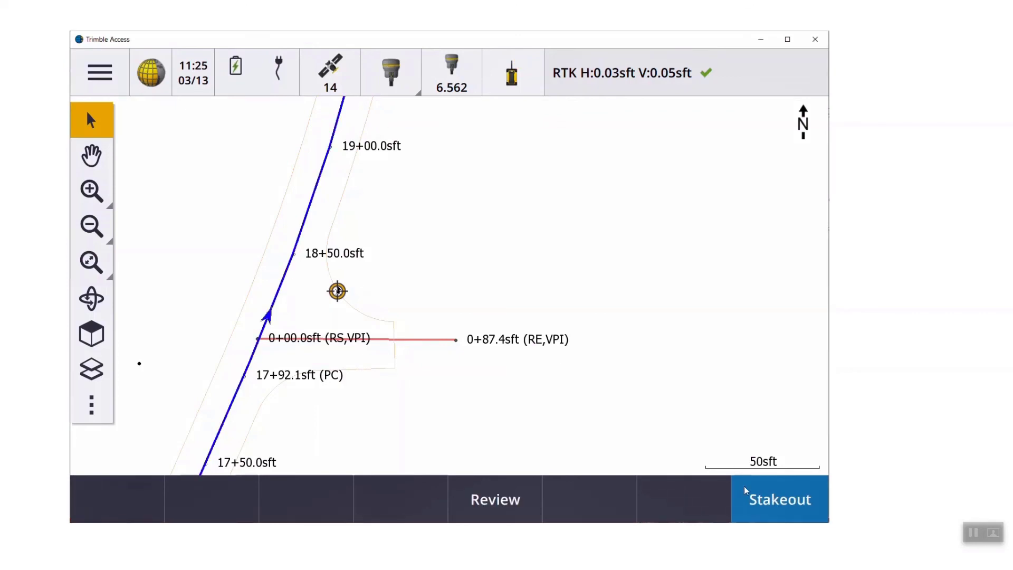
left_click(777, 507)
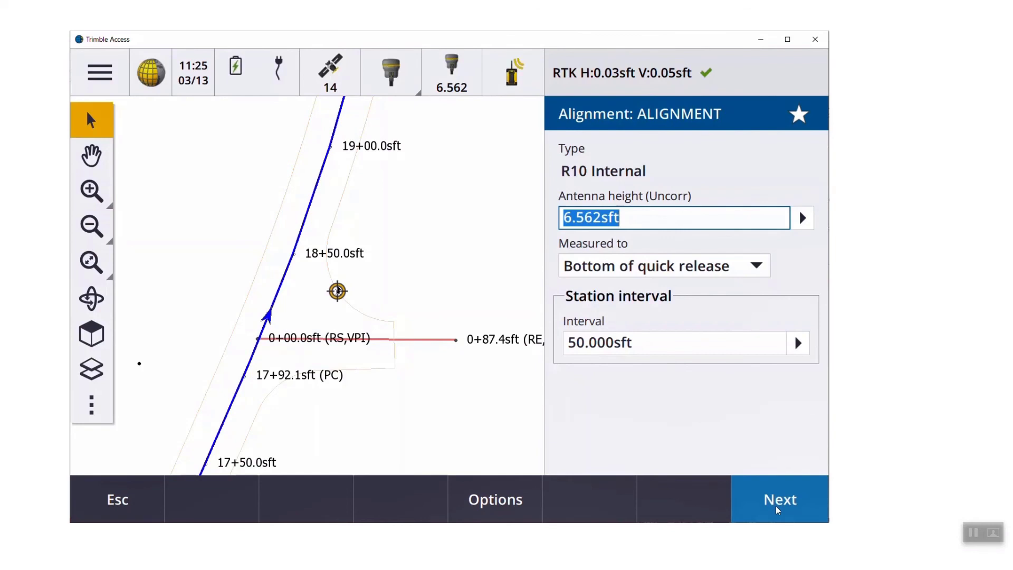
left_click(776, 506)
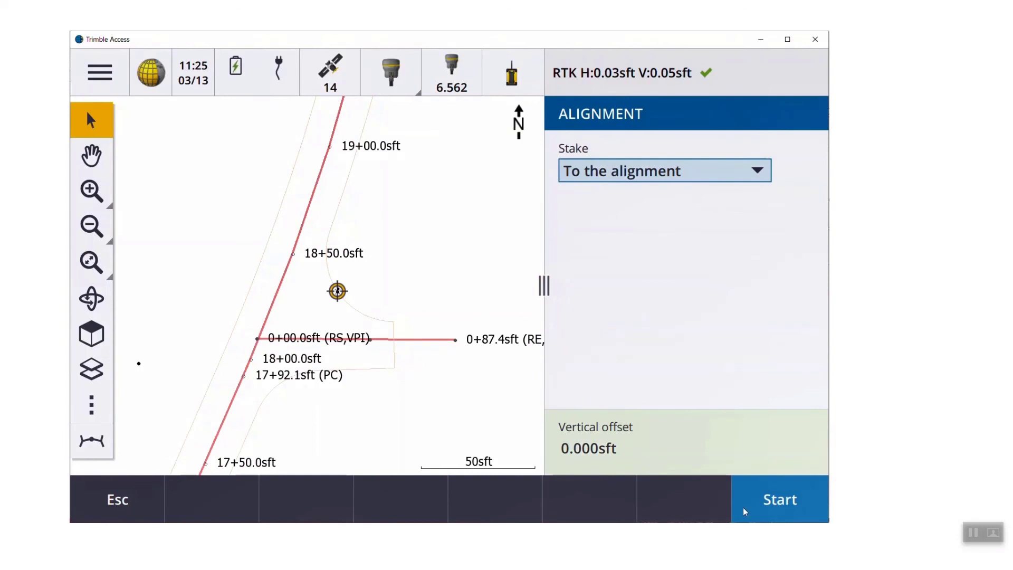
Set Side Road1 in RXL format as the reference alignment.
right_click(418, 286)
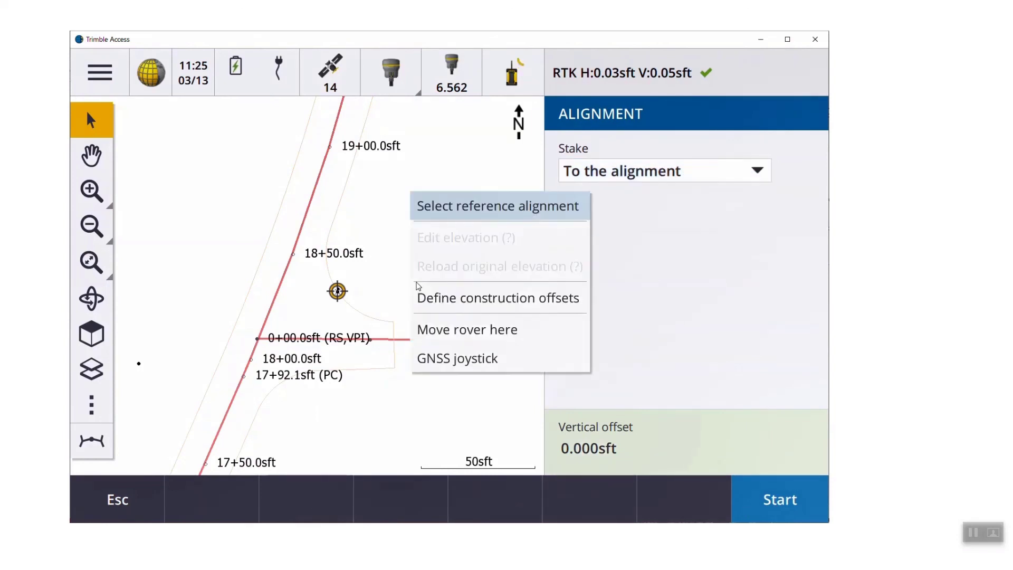
left_click(443, 207)
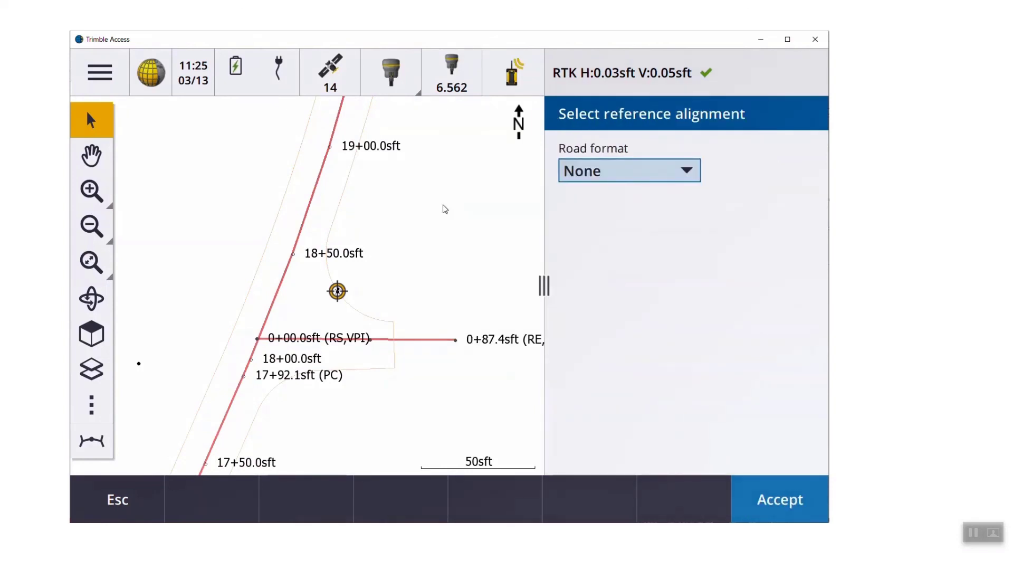
left_click(602, 173)
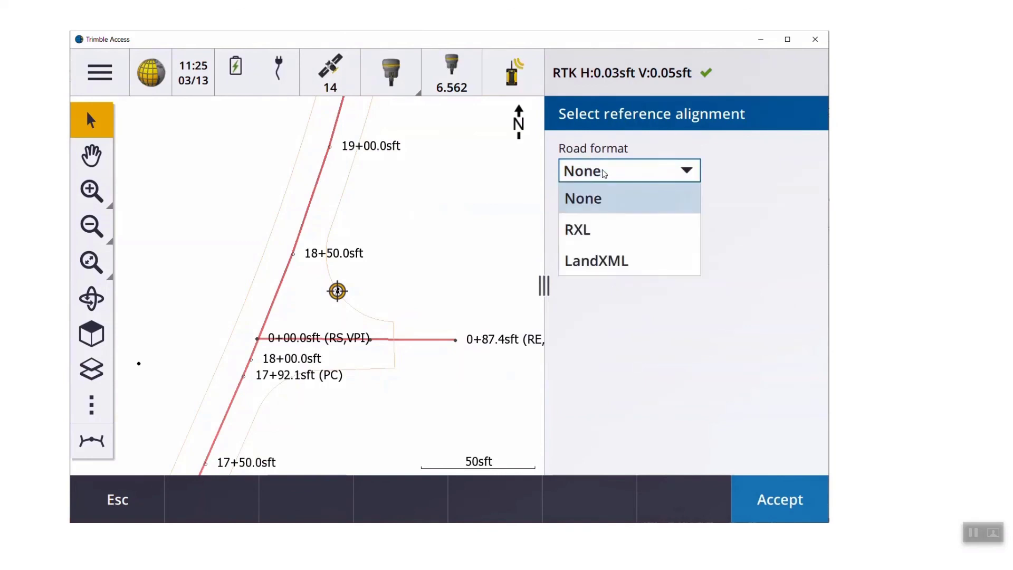
left_click(587, 230)
left_click(590, 225)
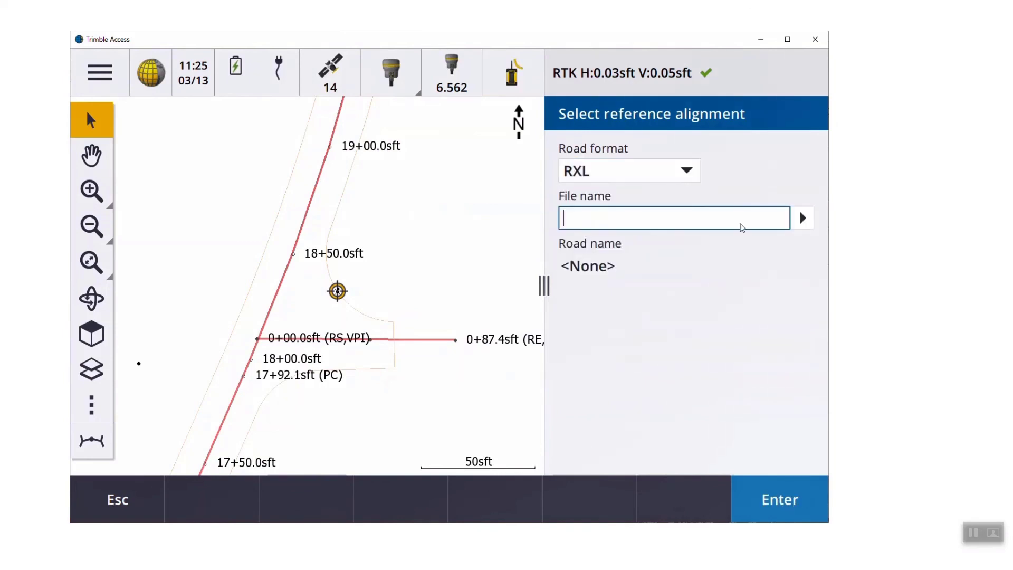
left_click(803, 219)
left_click(771, 223)
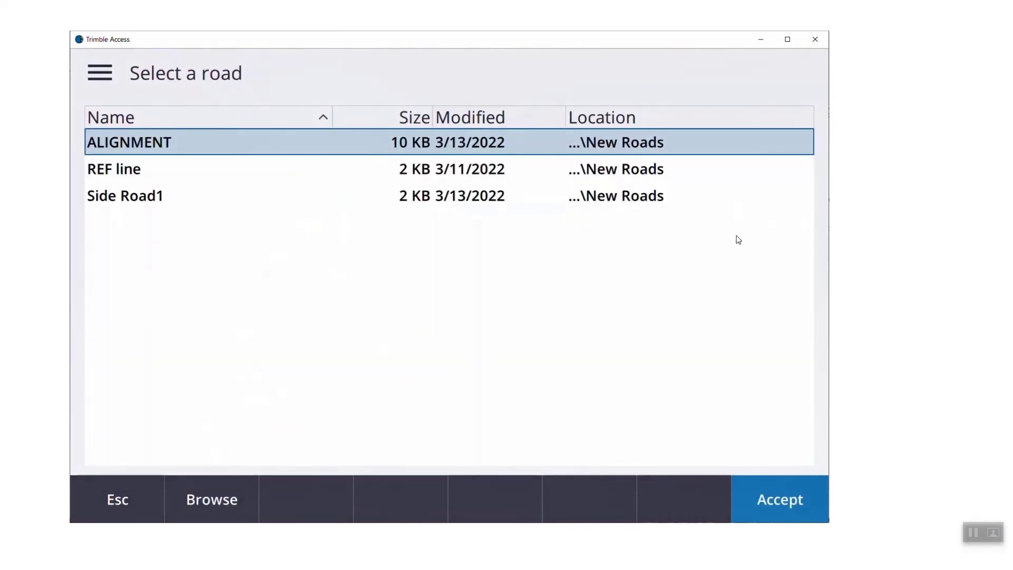
double_click(576, 196)
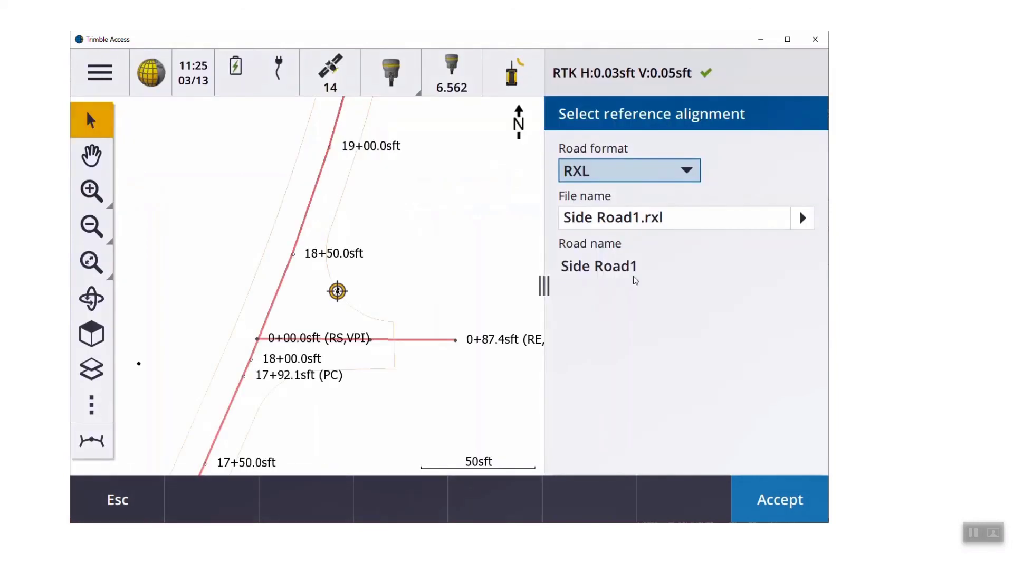
left_click(795, 510)
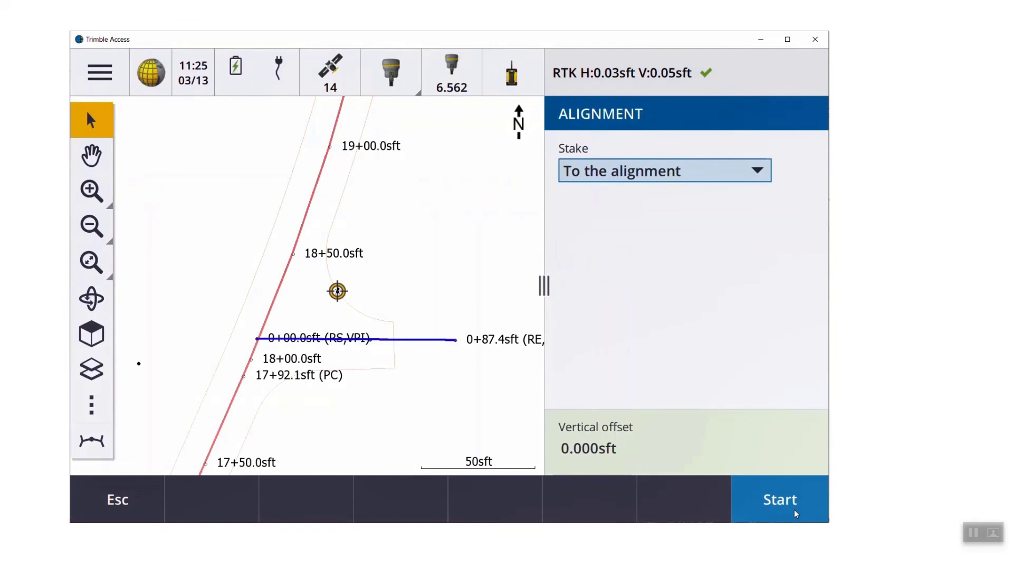
left_click(795, 510)
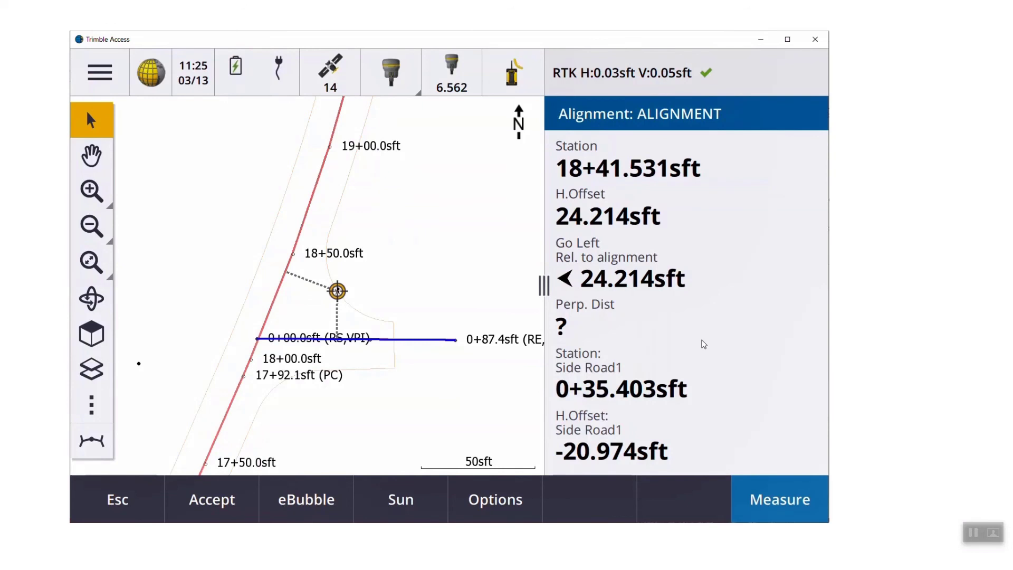
left_click(137, 504)
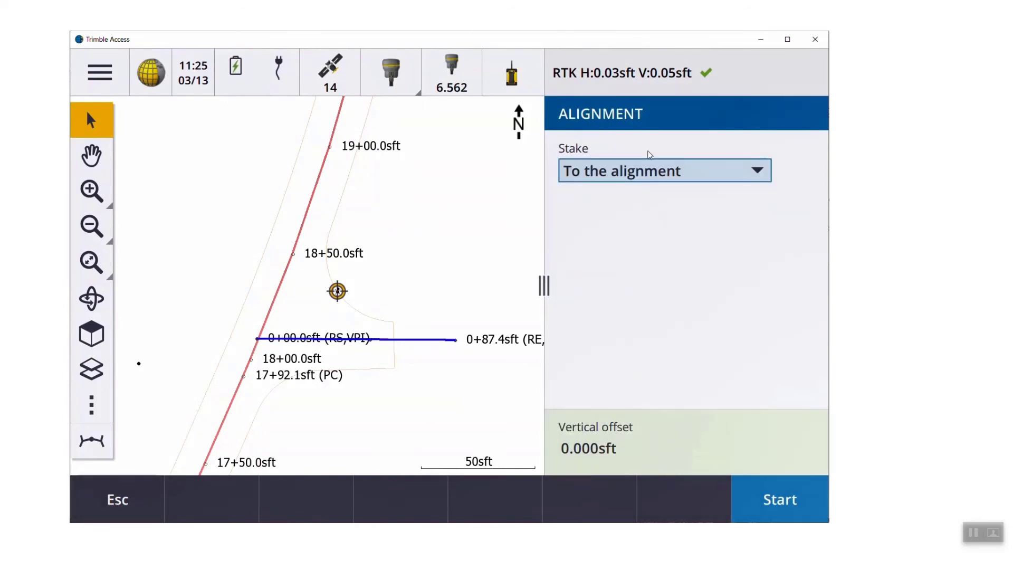
Stake by Station on alignment and enter station 18+50 (1850).
left_click(633, 177)
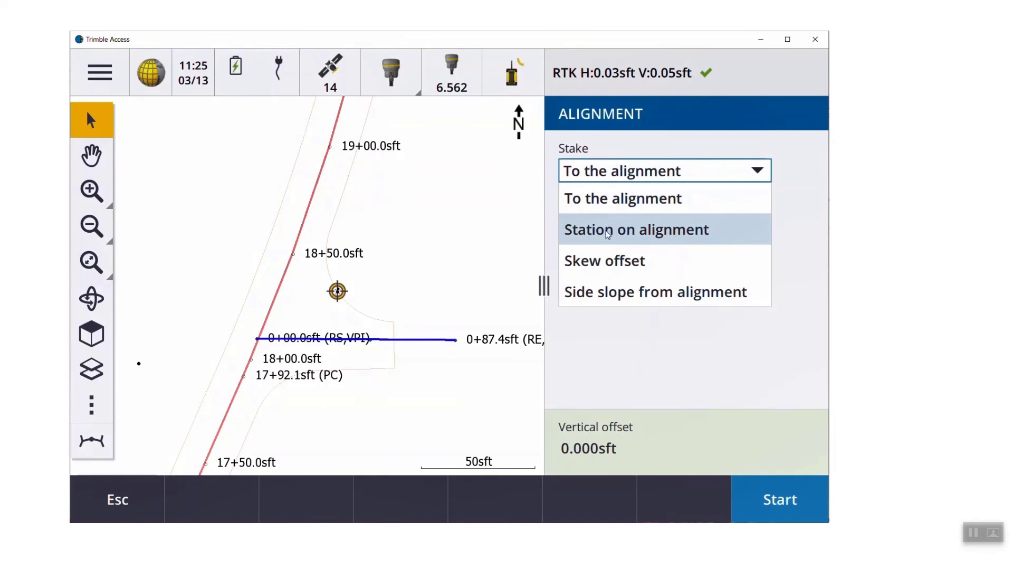
left_click(610, 220)
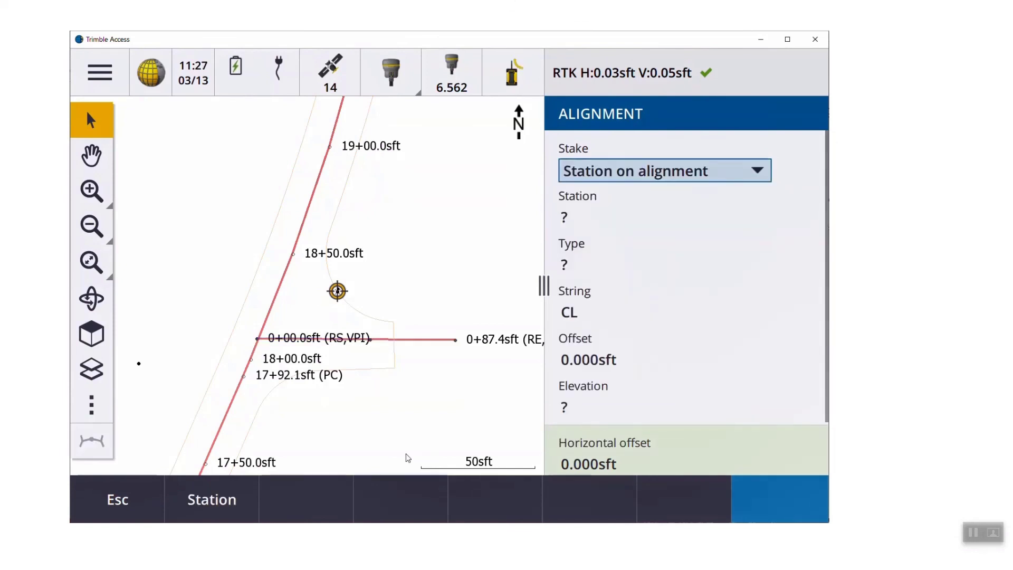
left_click(230, 504)
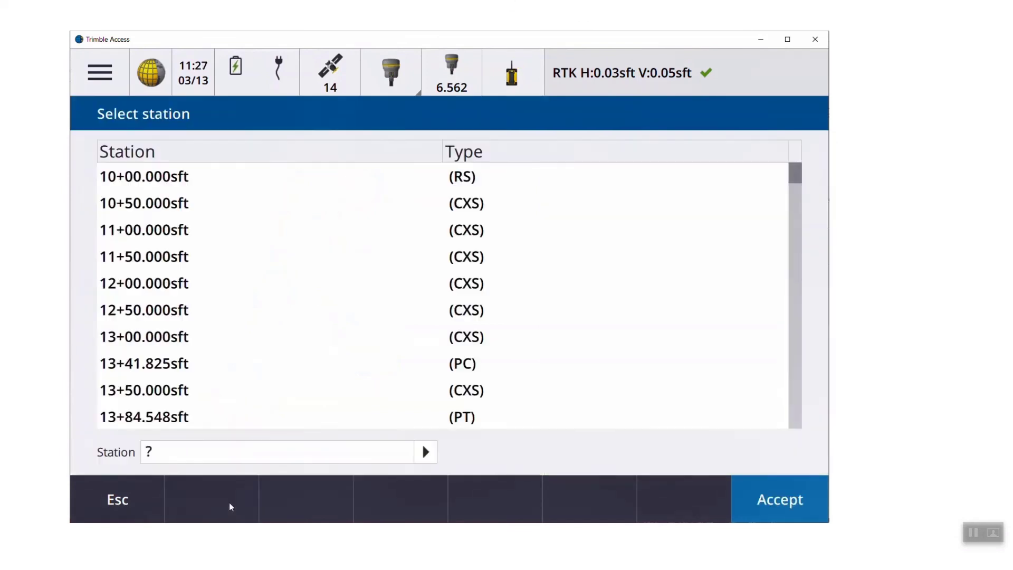
left_click(245, 458)
type("1850")
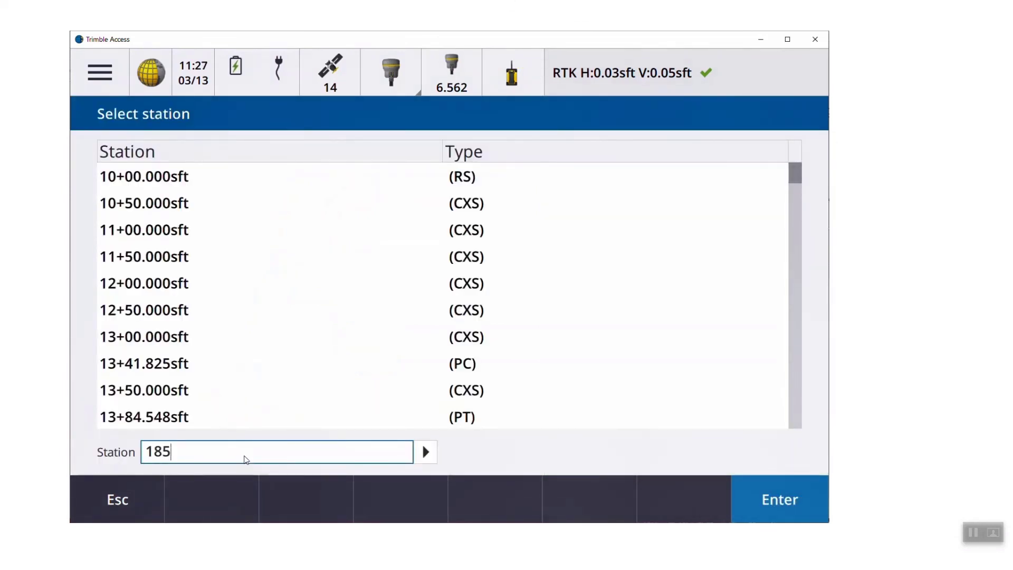
key("Return")
key("Return")
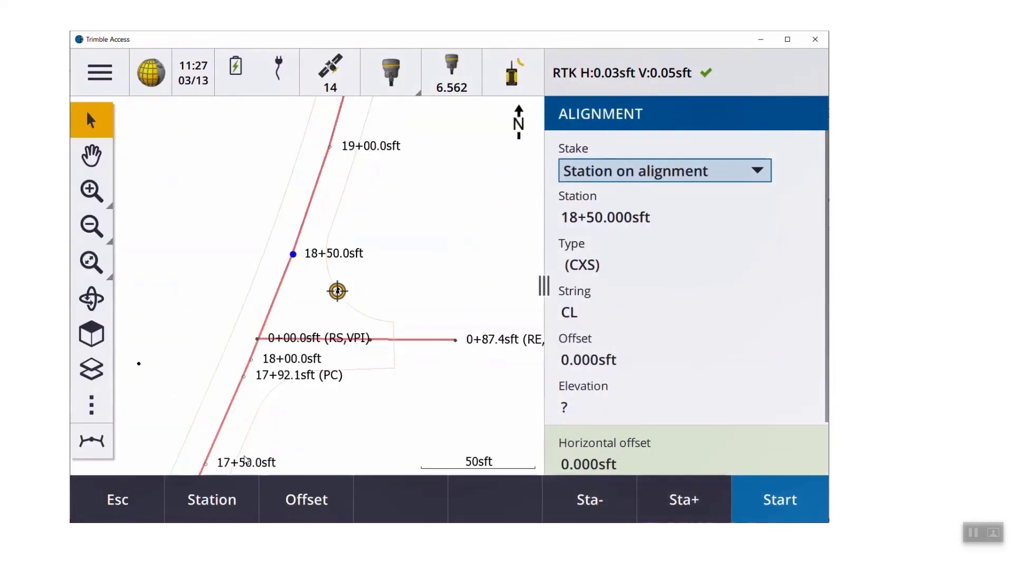
Replace the 0.000sft offset with a 20ft right offset.
left_click(325, 501)
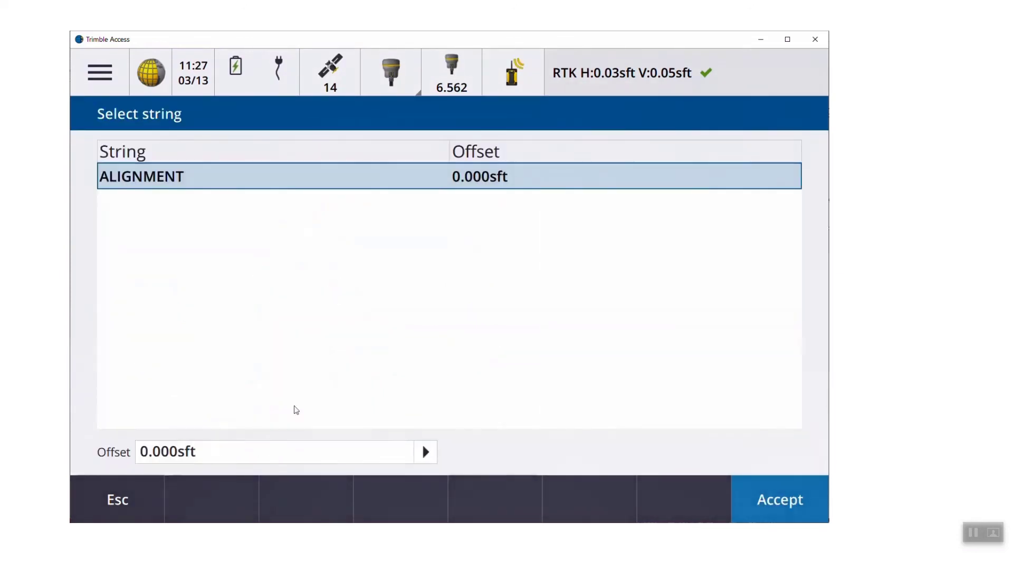
left_click(212, 453)
left_click_drag(211, 456, 135, 456)
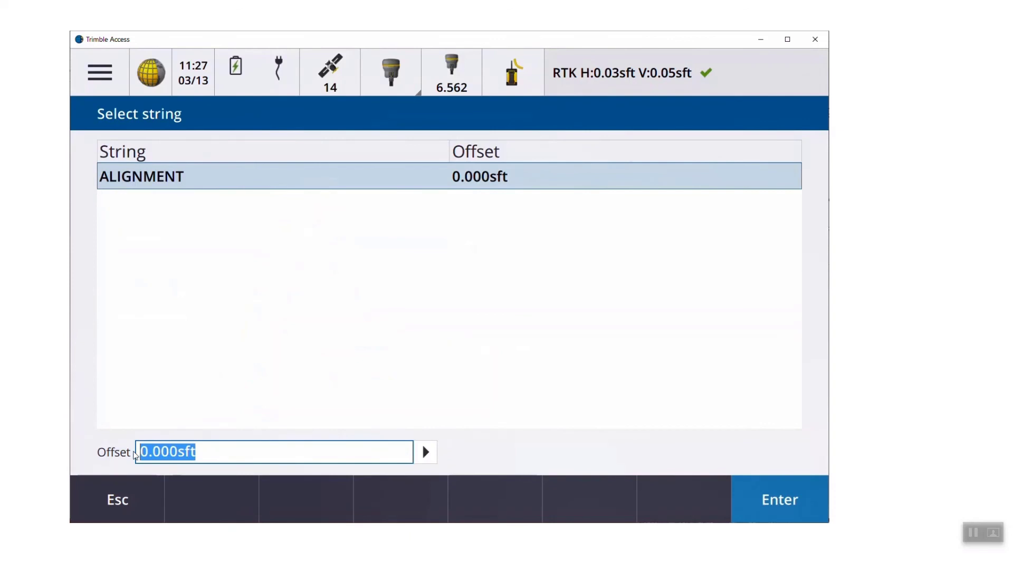
type("20")
key("Return")
key("Return")
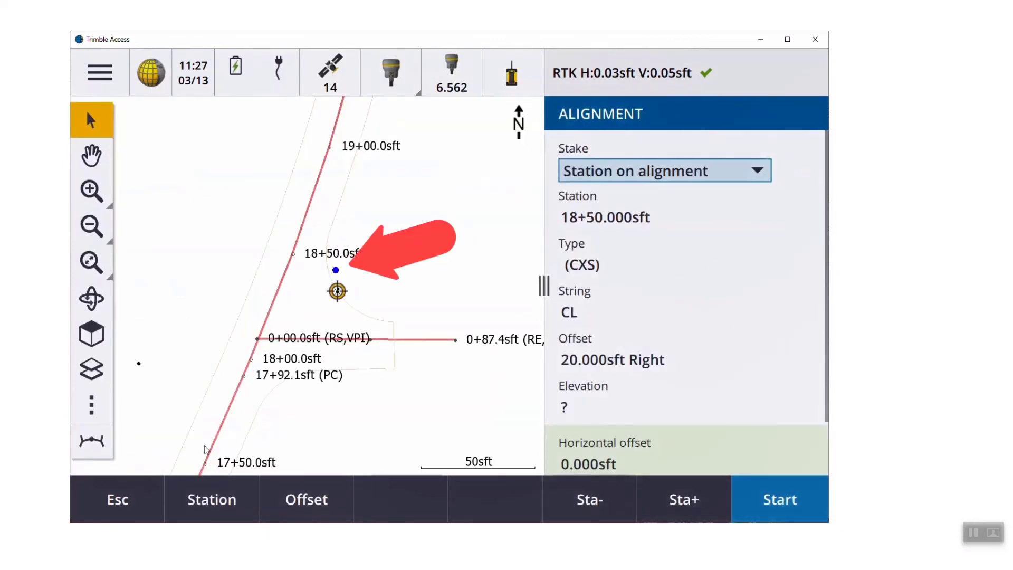
Start staking station 18+50 at 20ft right.
left_click(775, 506)
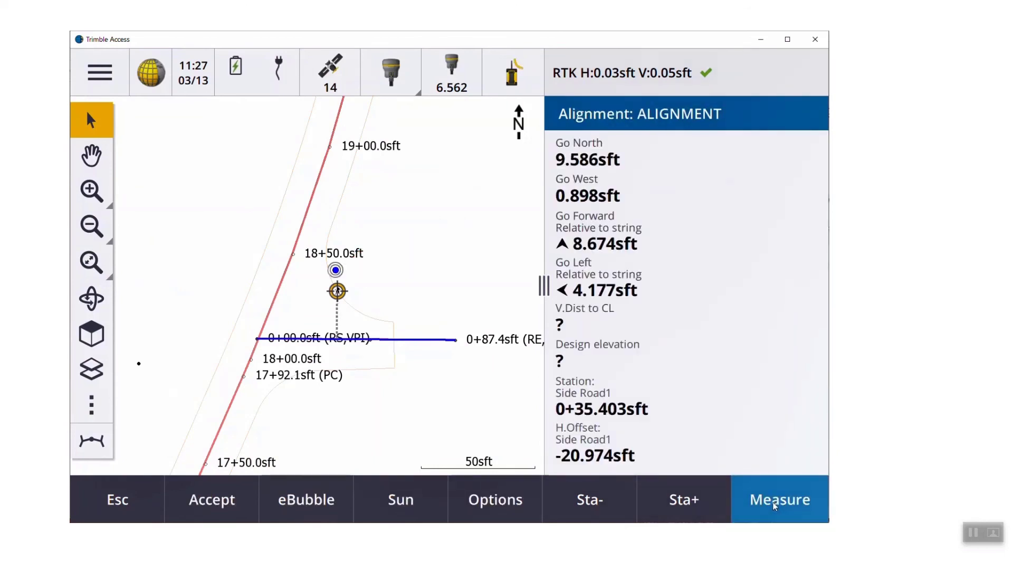